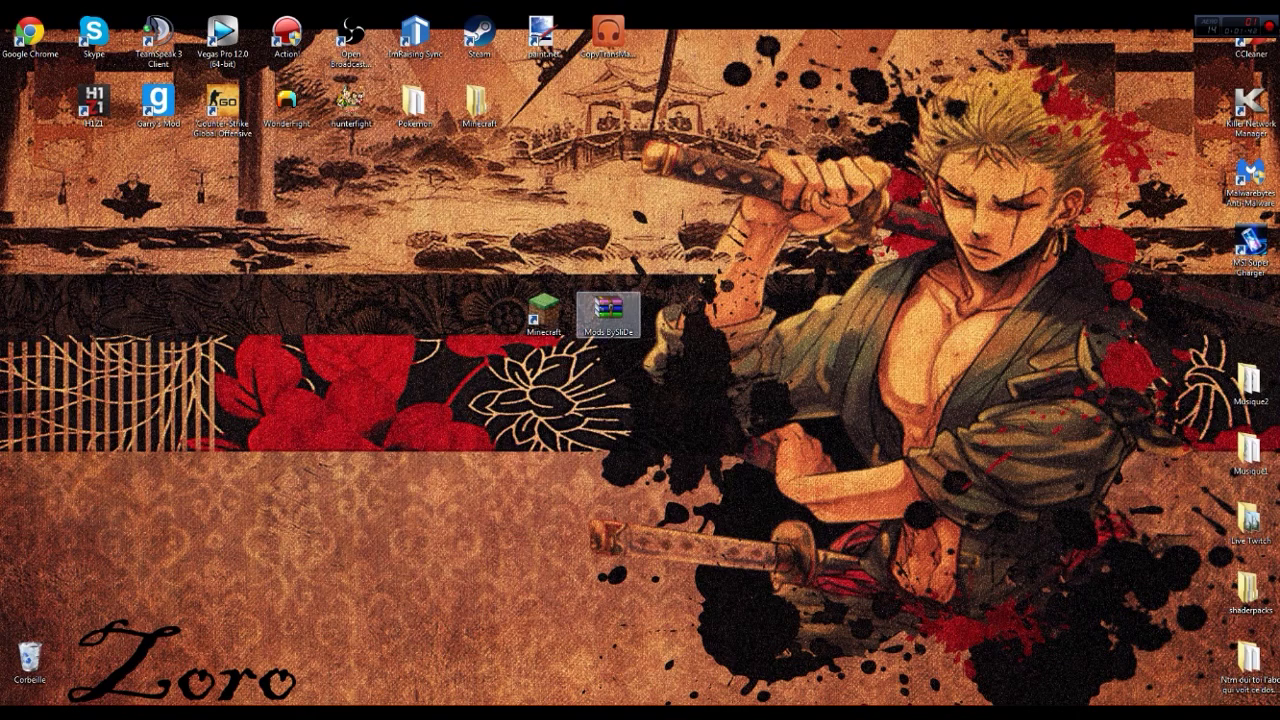
# Step: Open the Mods BySliDe archive, dismiss the licence reminder, look over the mod files it contains, and close it
pyautogui.doubleClick(608, 313)
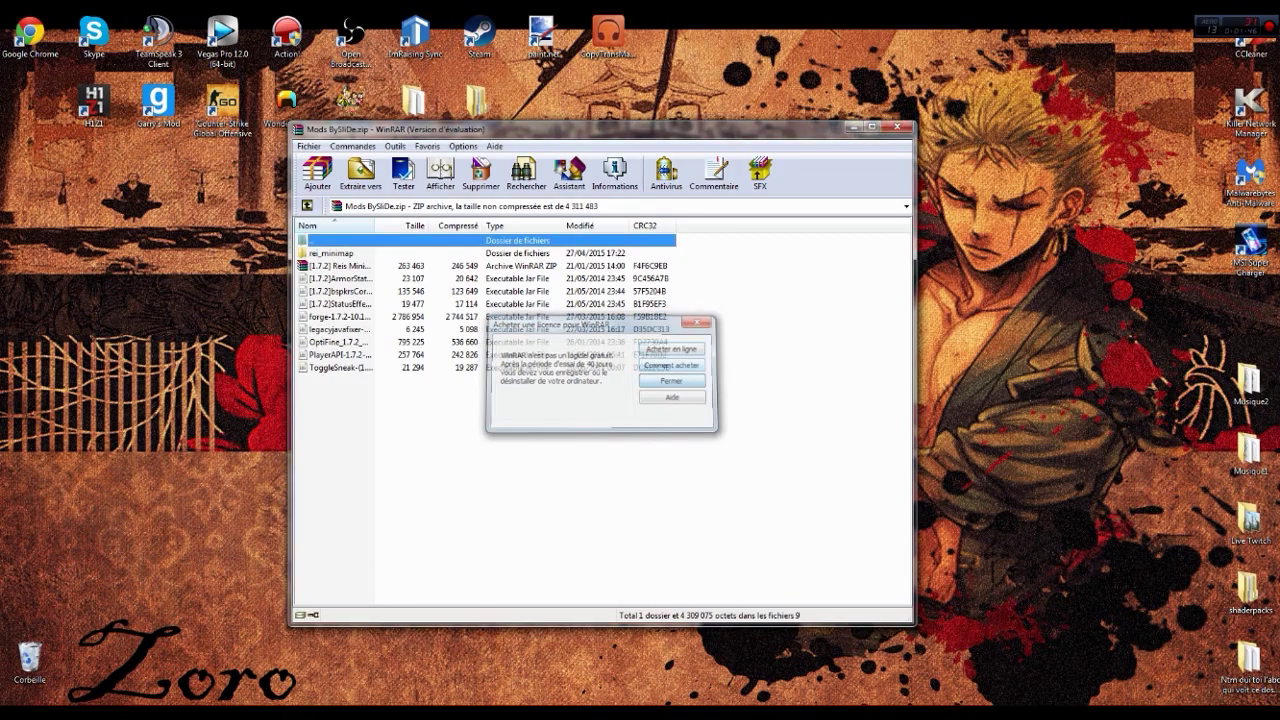
pyautogui.click(672, 381)
pyautogui.moveTo(744, 137); pyautogui.dragTo(822, 134)
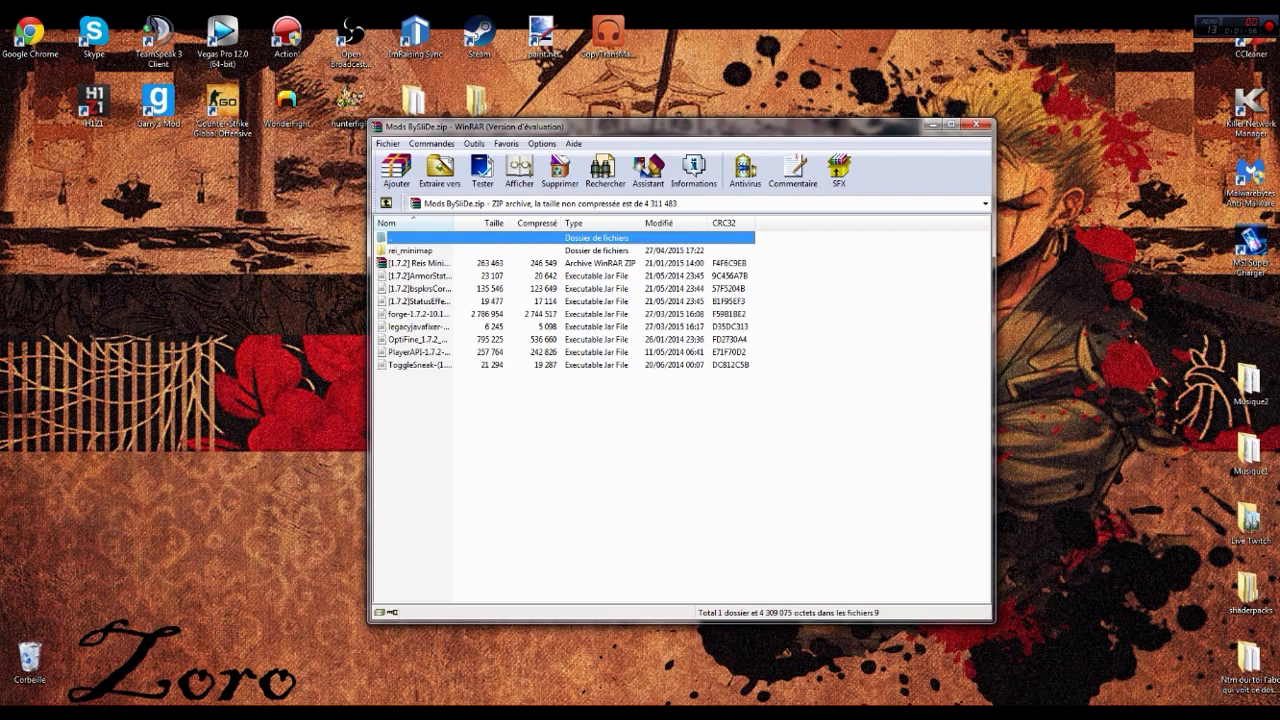
pyautogui.moveTo(450, 420); pyautogui.dragTo(756, 232)
pyautogui.click(785, 300)
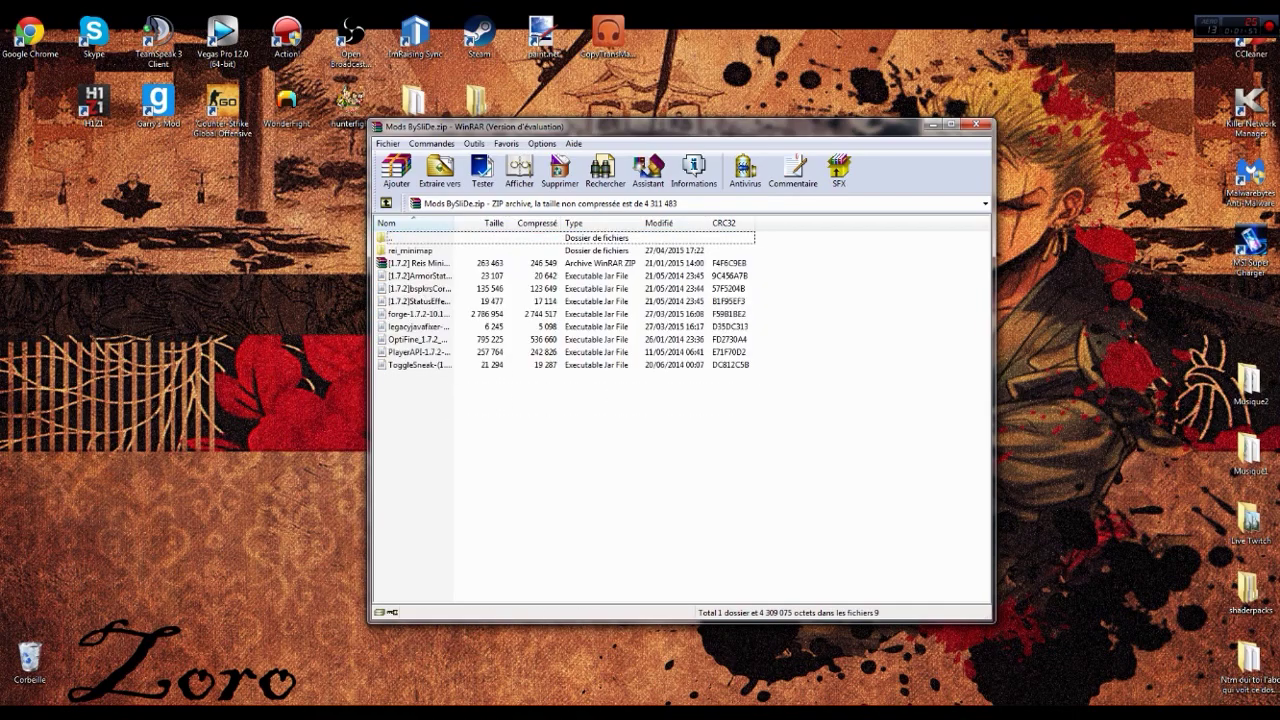
pyautogui.click(982, 125)
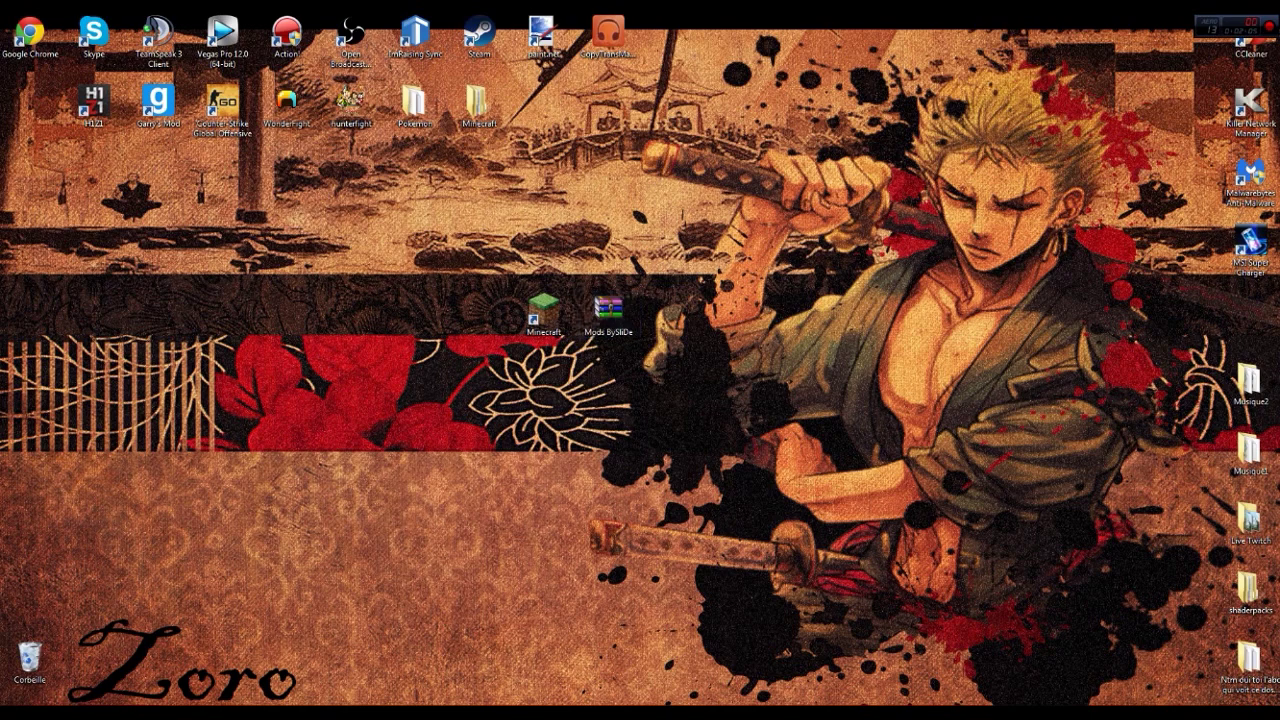
pyautogui.click(608, 314)
pyautogui.moveTo(598, 226); pyautogui.dragTo(492, 376)
pyautogui.moveTo(598, 376); pyautogui.dragTo(598, 376)
pyautogui.click(608, 312)
pyautogui.doubleClick(608, 314)
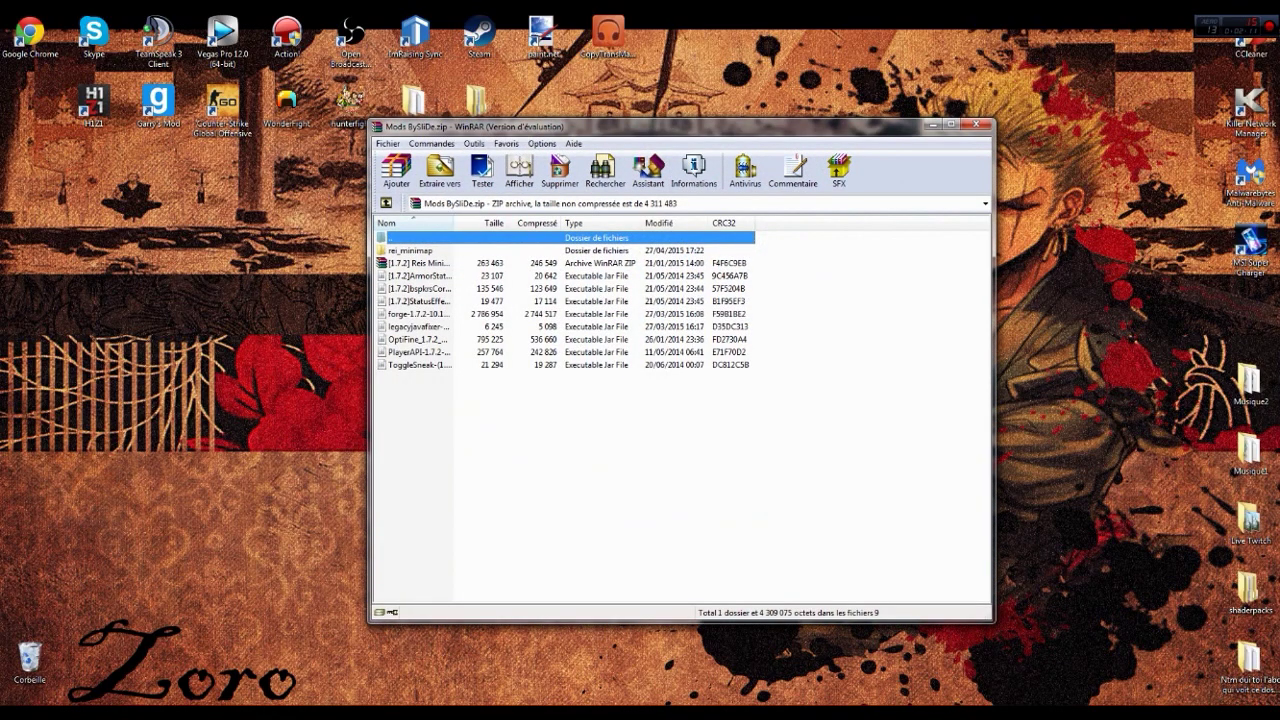
pyautogui.click(982, 125)
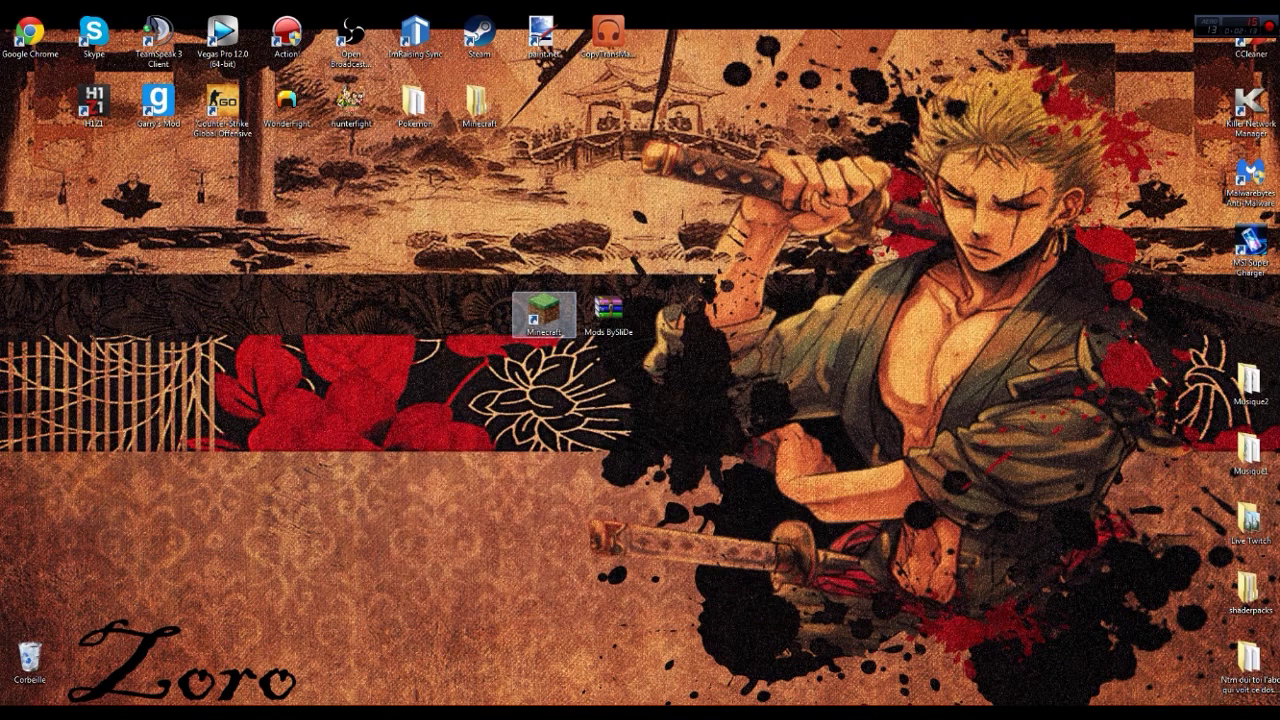
pyautogui.moveTo(716, 201); pyautogui.dragTo(580, 352)
pyautogui.moveTo(716, 352); pyautogui.dragTo(750, 431)
pyautogui.click(750, 431)
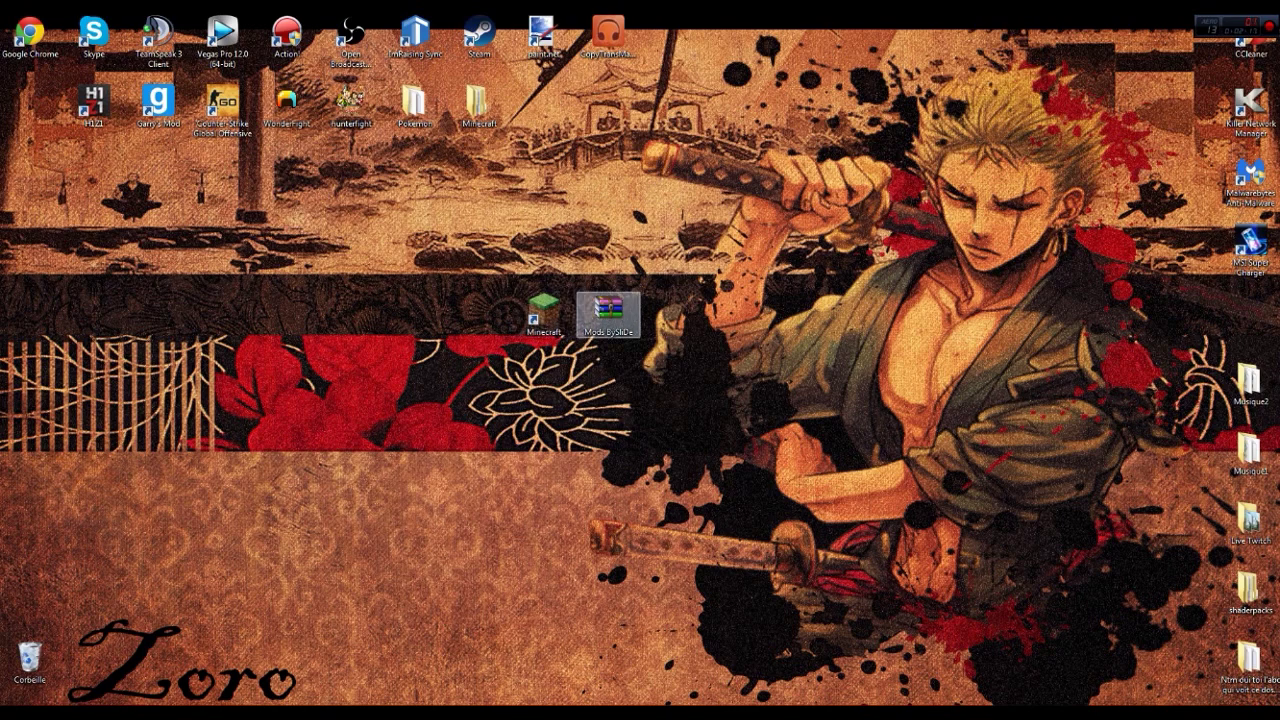
# Step: Start the Minecraft launcher from the desktop with the 1.7.2 profile selected
pyautogui.doubleClick(544, 312)
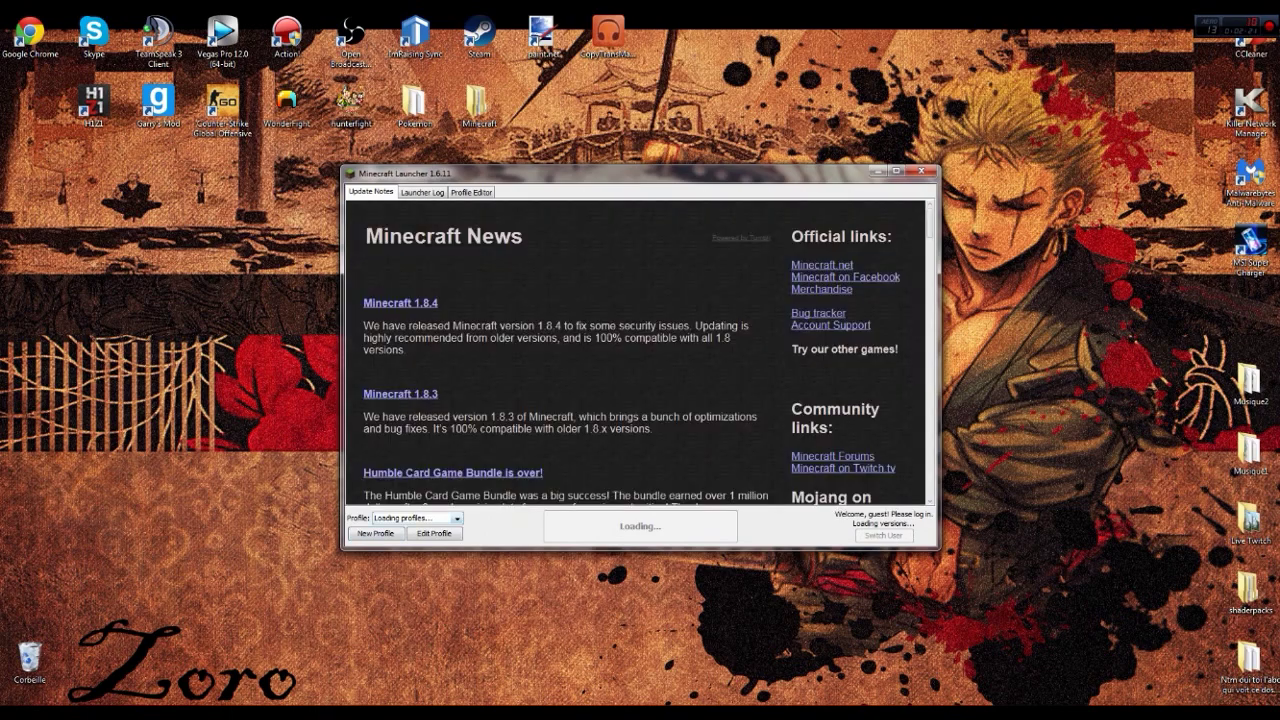
pyautogui.click(457, 518)
pyautogui.click(432, 530)
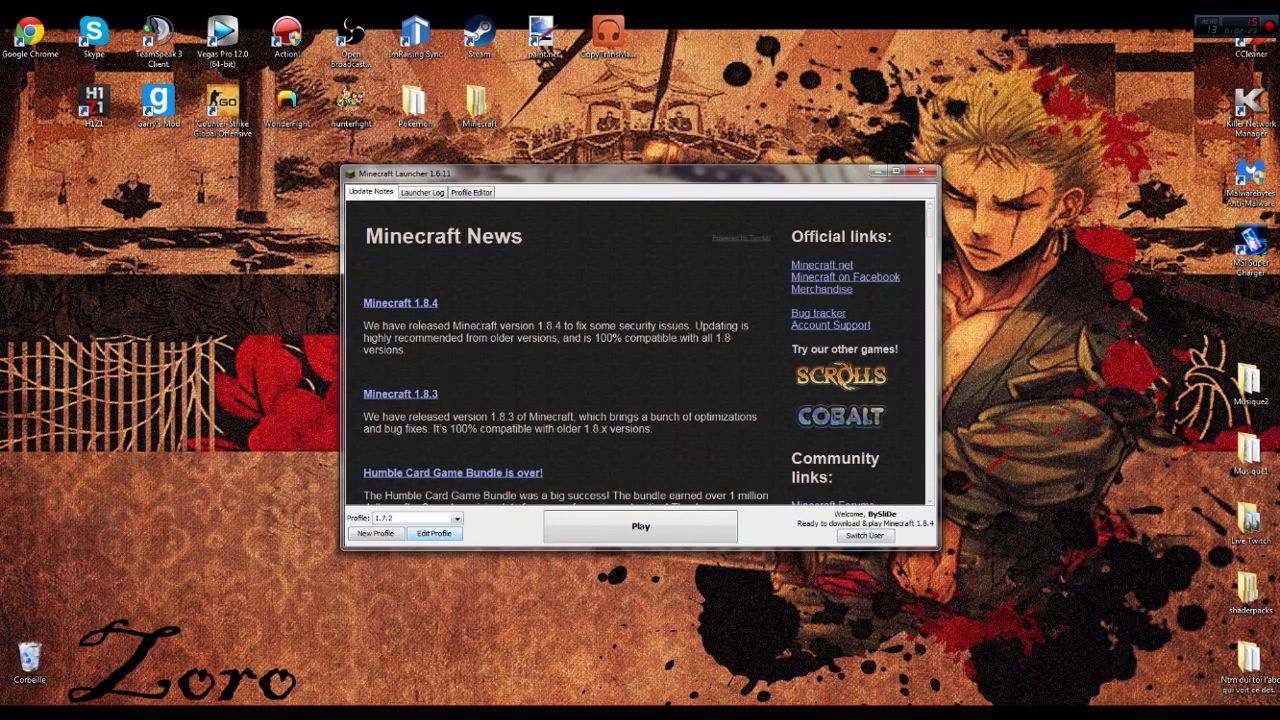
pyautogui.click(434, 533)
pyautogui.click(590, 412)
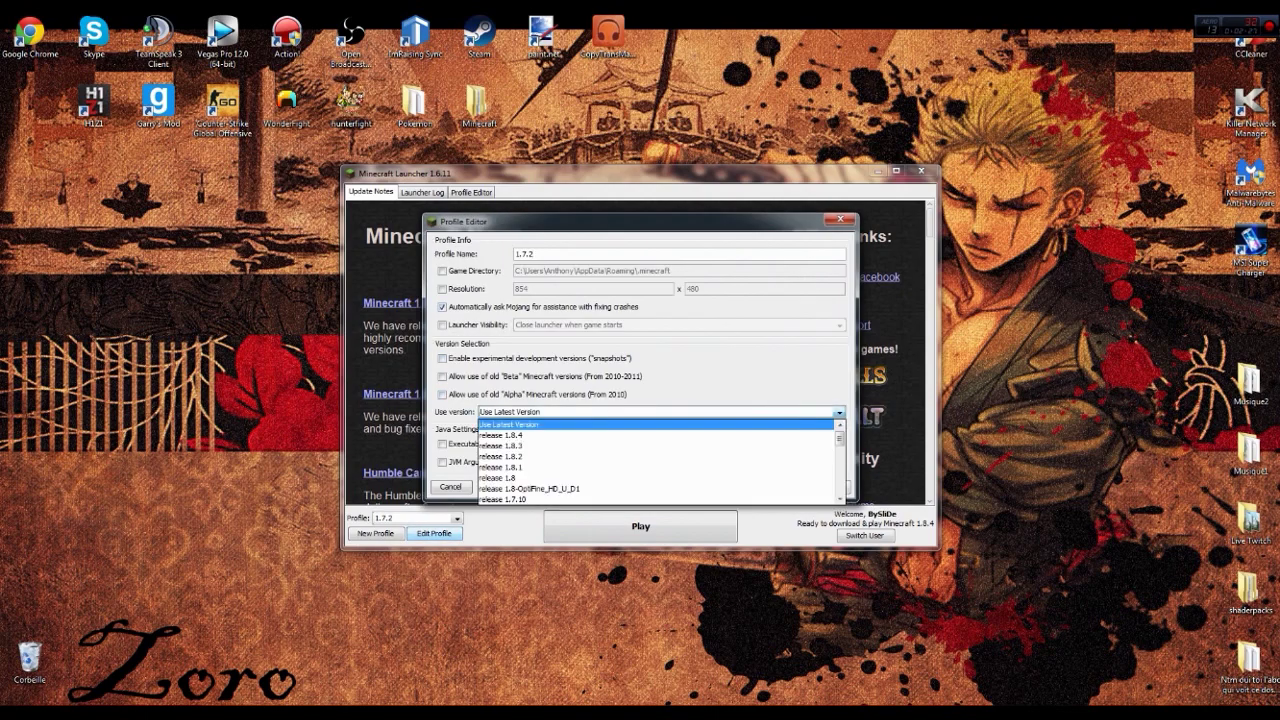
pyautogui.scroll(-4, 590, 467)
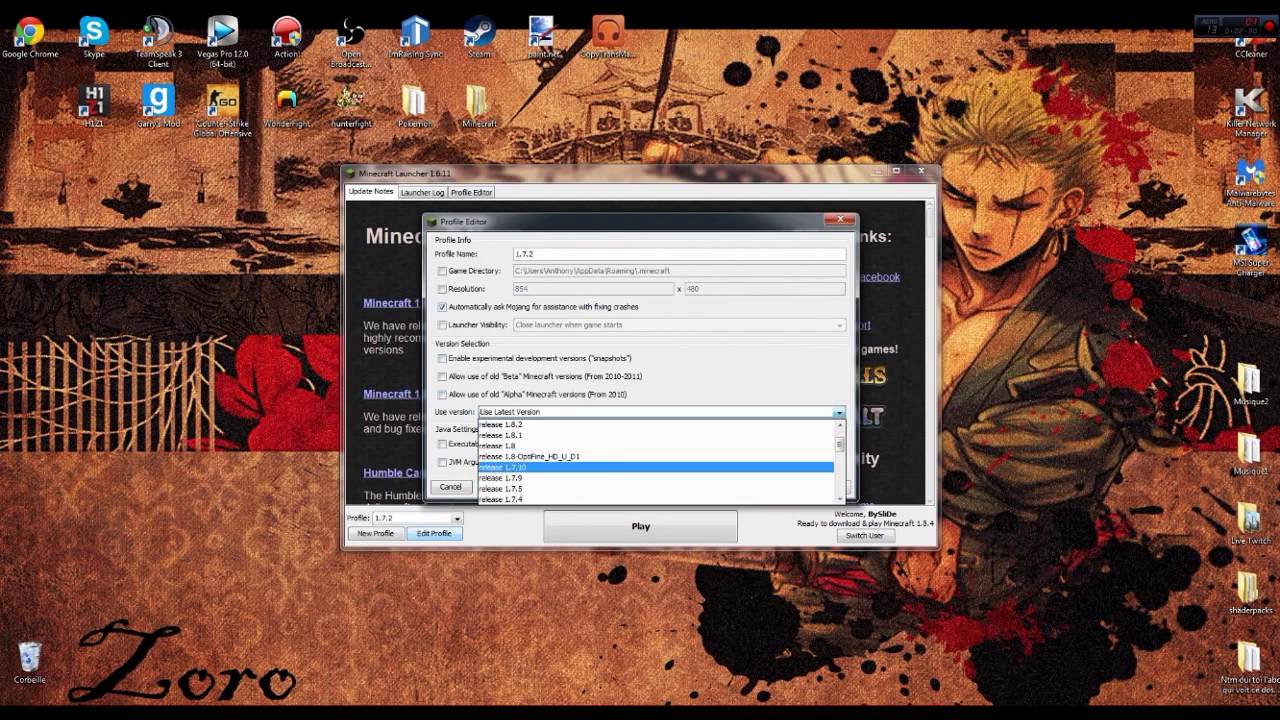
pyautogui.click(840, 219)
pyautogui.moveTo(849, 176); pyautogui.dragTo(826, 425)
pyautogui.doubleClick(608, 310)
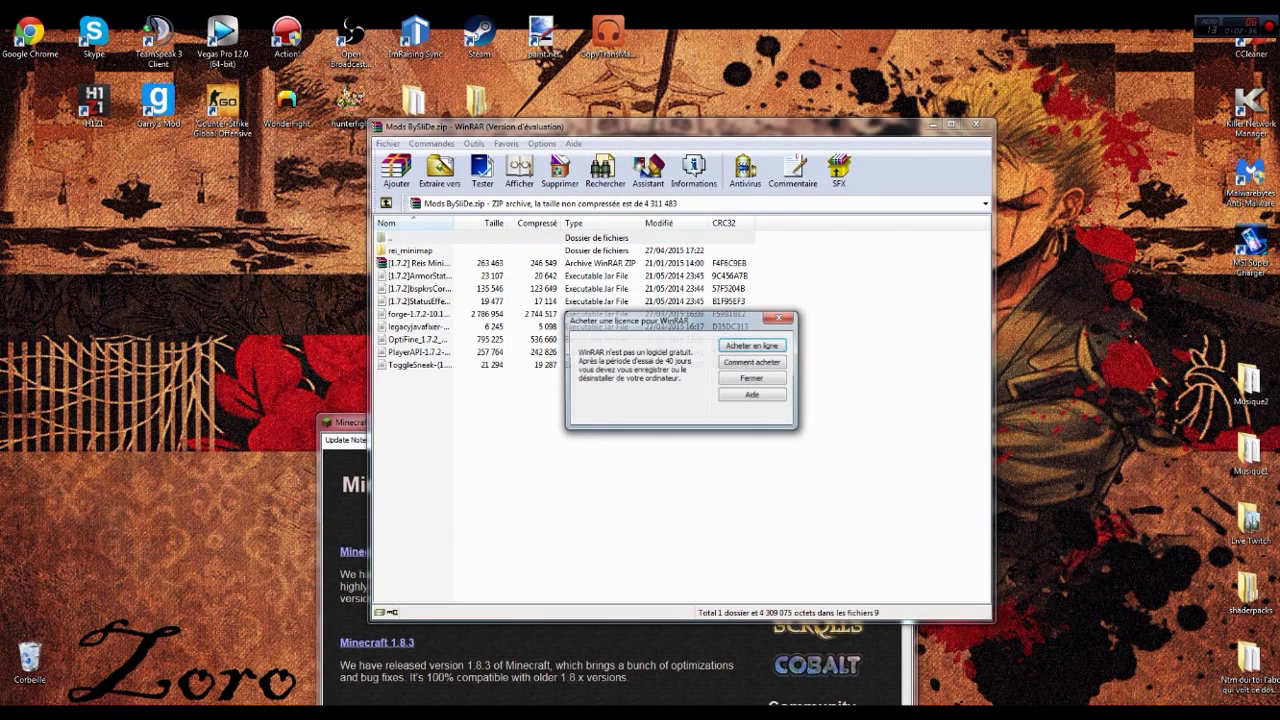
pyautogui.press('Escape')
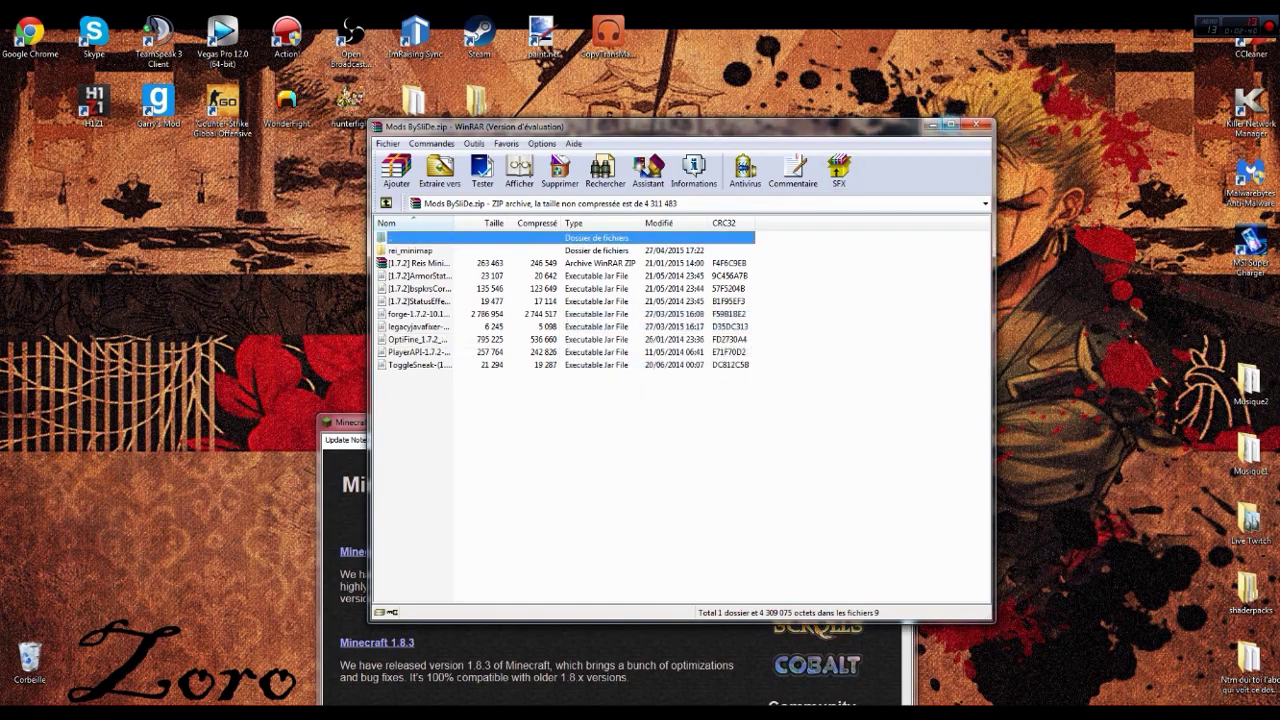
pyautogui.click(976, 125)
# Step: Edit the launcher's 1.7.2 profile to use version release 1.7.2 and save it
pyautogui.moveTo(802, 424); pyautogui.dragTo(872, 171)
pyautogui.click(505, 514)
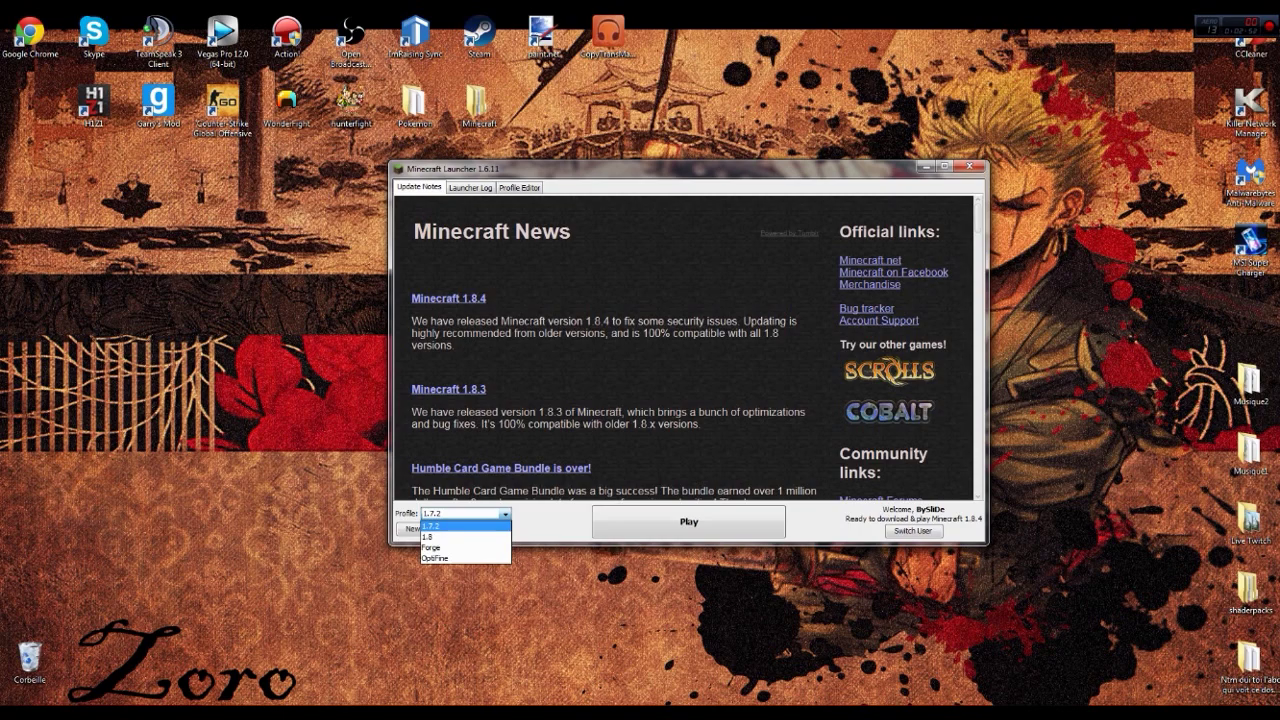
pyautogui.click(481, 526)
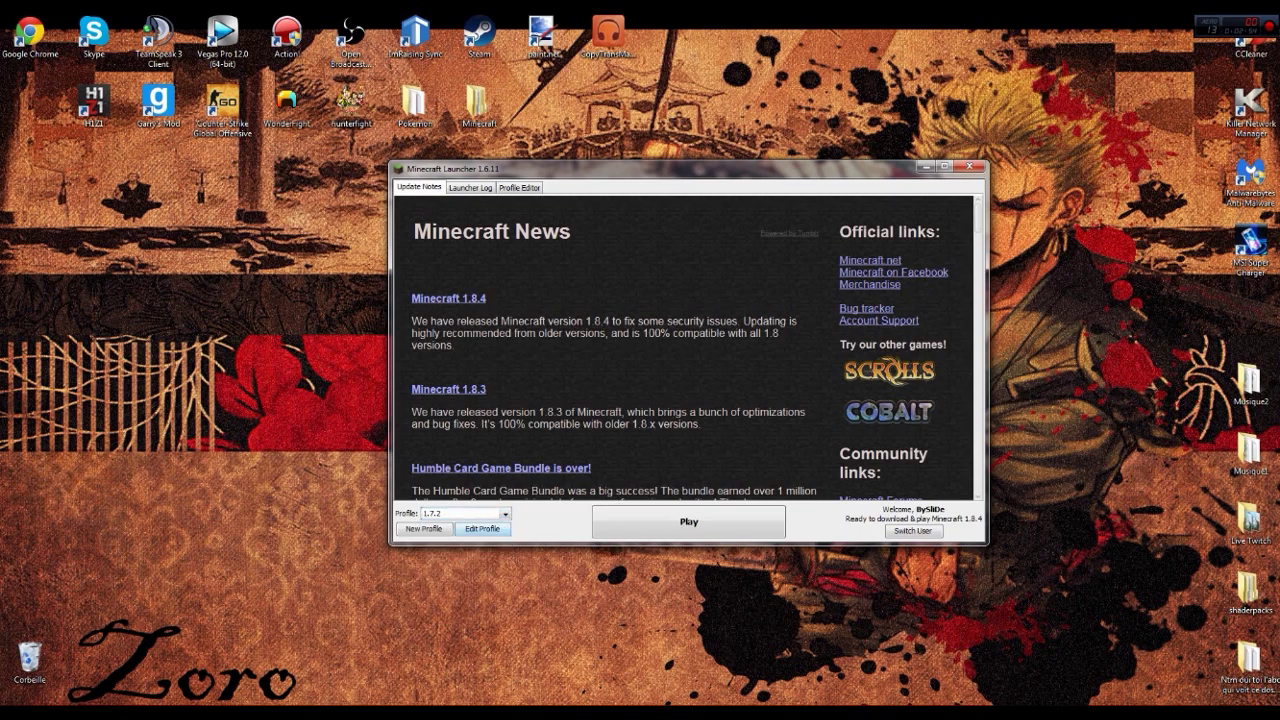
pyautogui.click(482, 529)
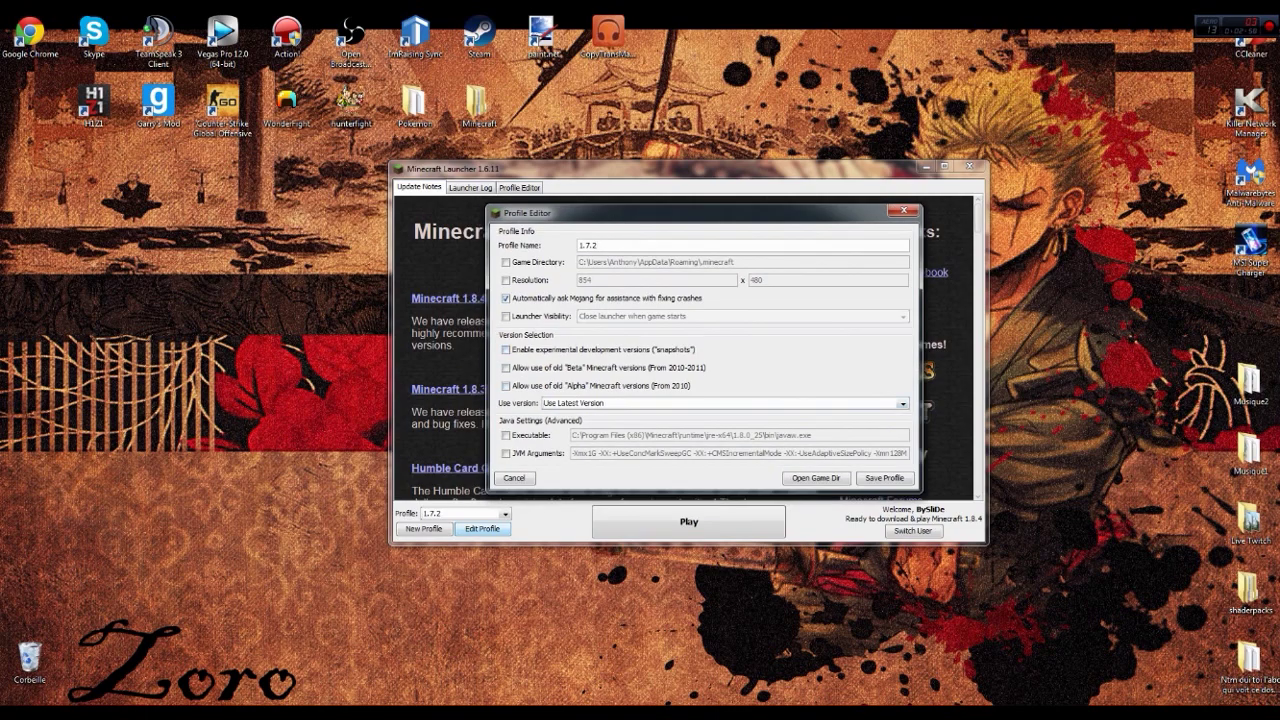
pyautogui.click(700, 404)
pyautogui.scroll(-2, 700, 480)
pyautogui.press('Up')
pyautogui.press('Return')
pyautogui.press('Return')
# Step: Run the game once with the 1.7.2 profile and close it at the main menu
pyautogui.click(689, 522)
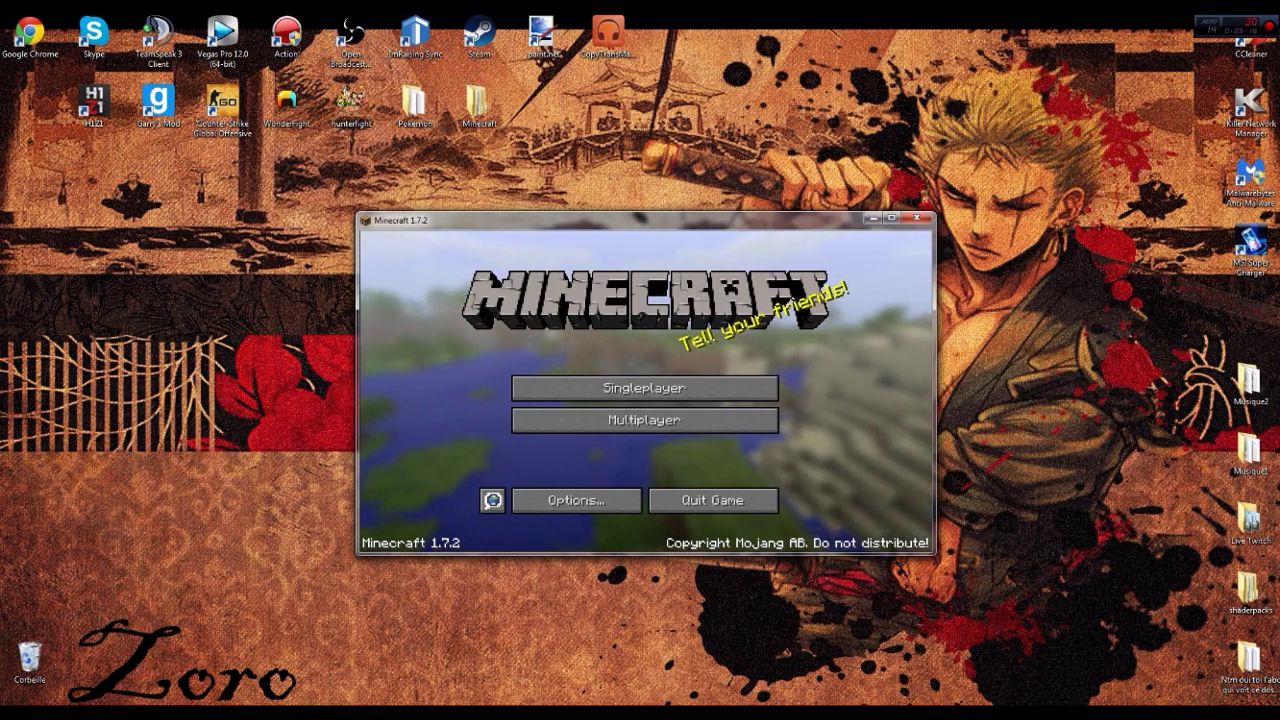
pyautogui.click(891, 217)
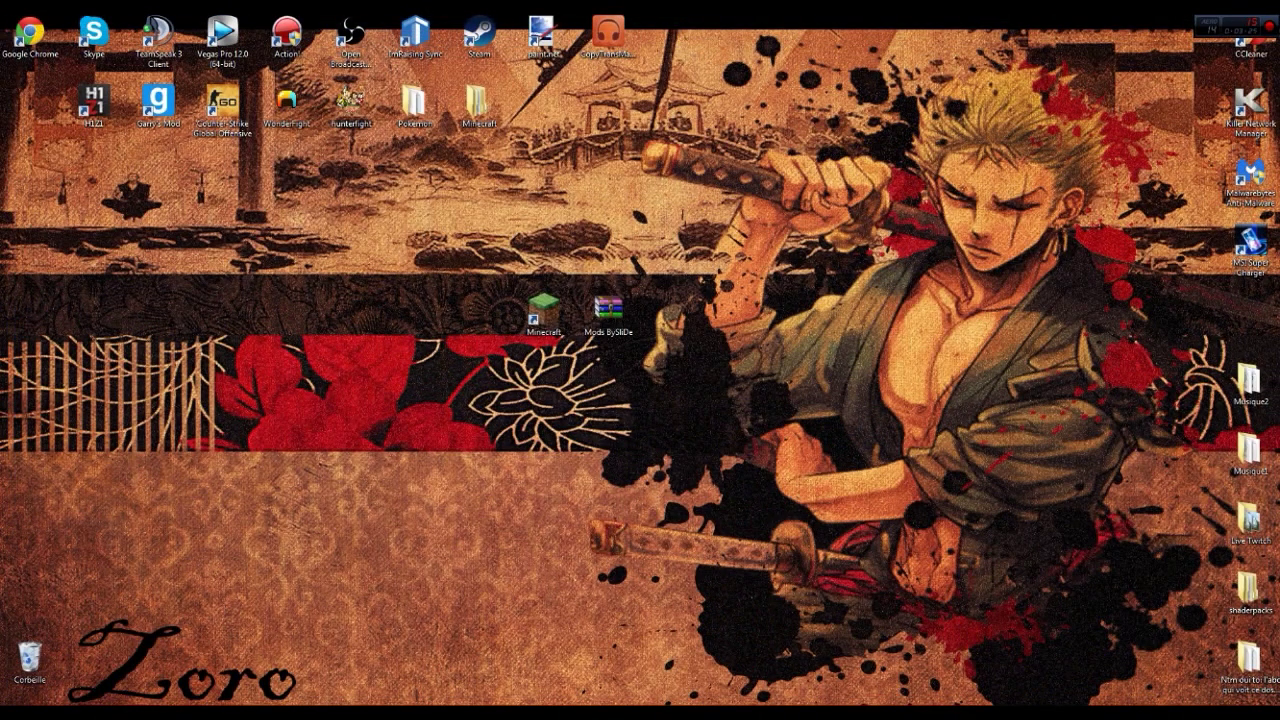
# Step: Go through %appdata% to the .minecraft versions folder, check for the 1.7.2 folder, and close the window
pyautogui.press('super')
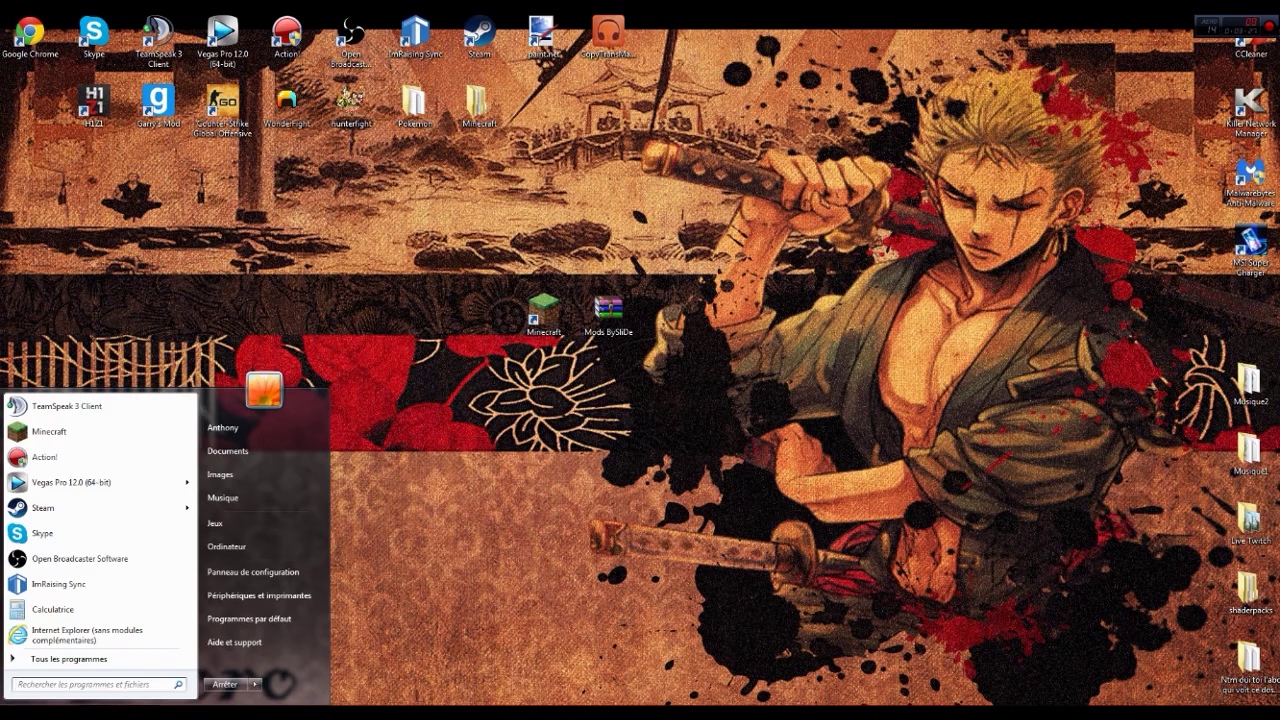
pyautogui.write('%appda')
pyautogui.write('%')
pyautogui.press('Return')
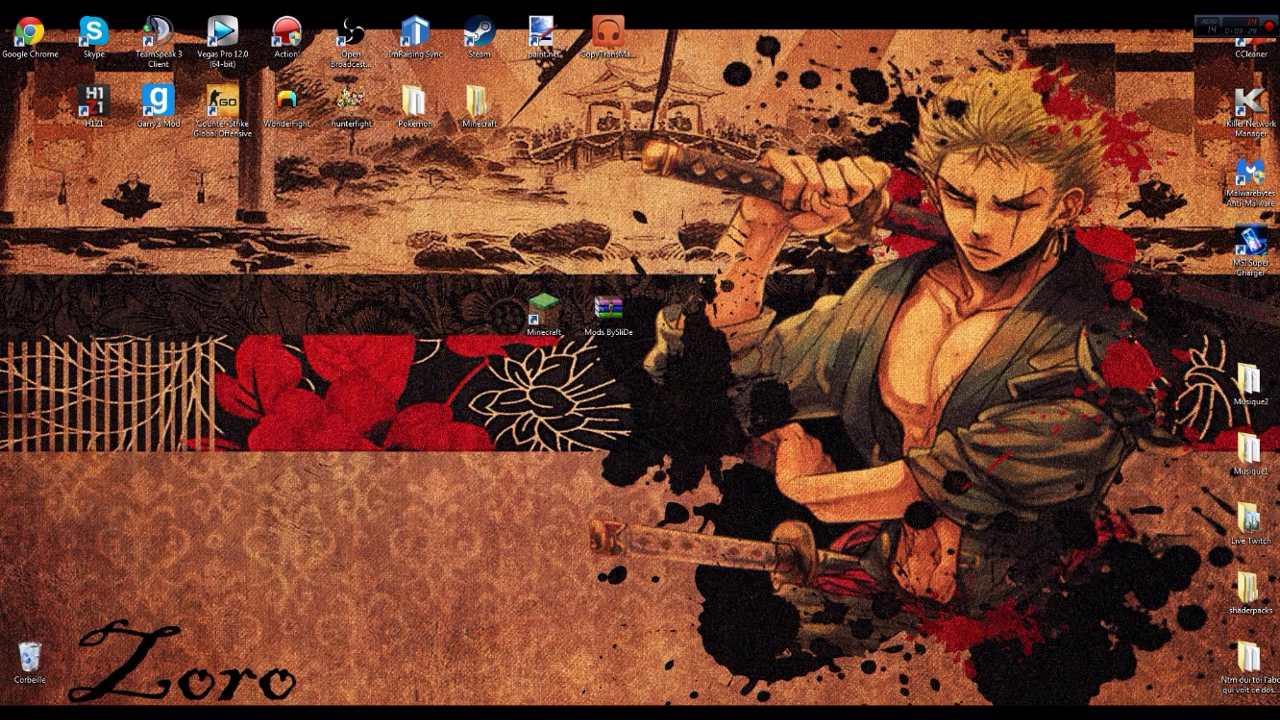
pyautogui.doubleClick(497, 130)
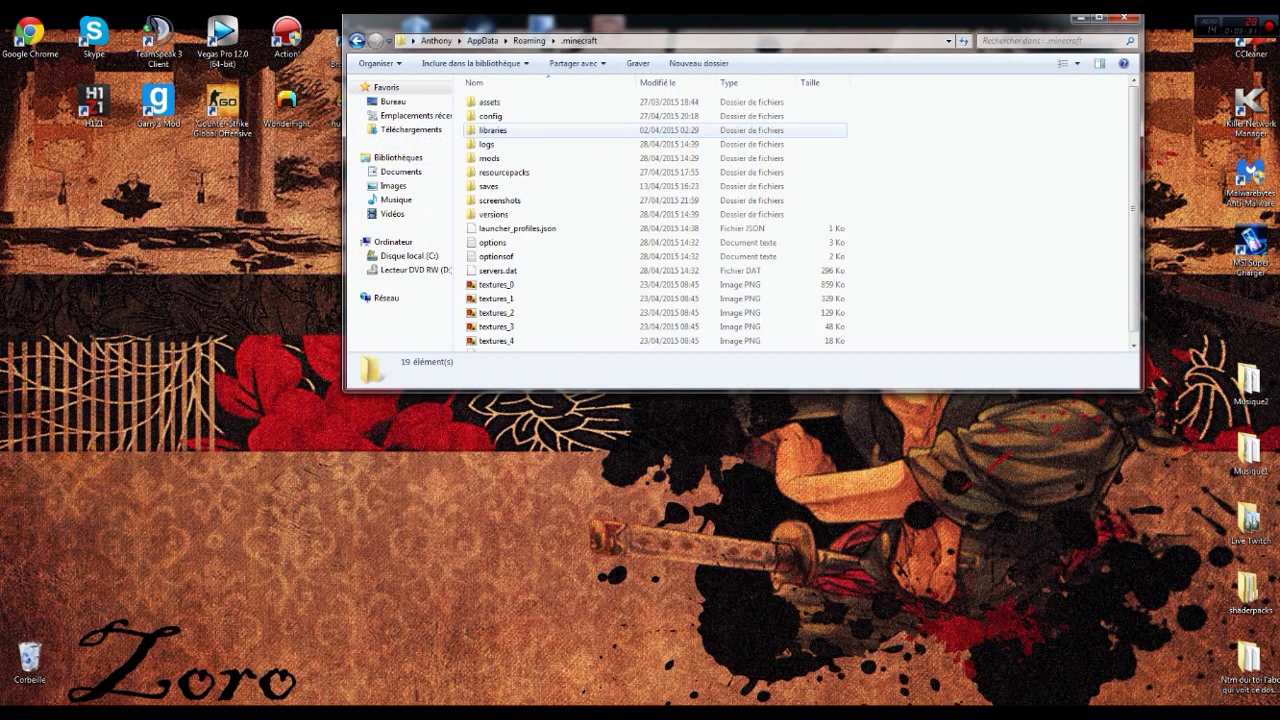
pyautogui.doubleClick(500, 214)
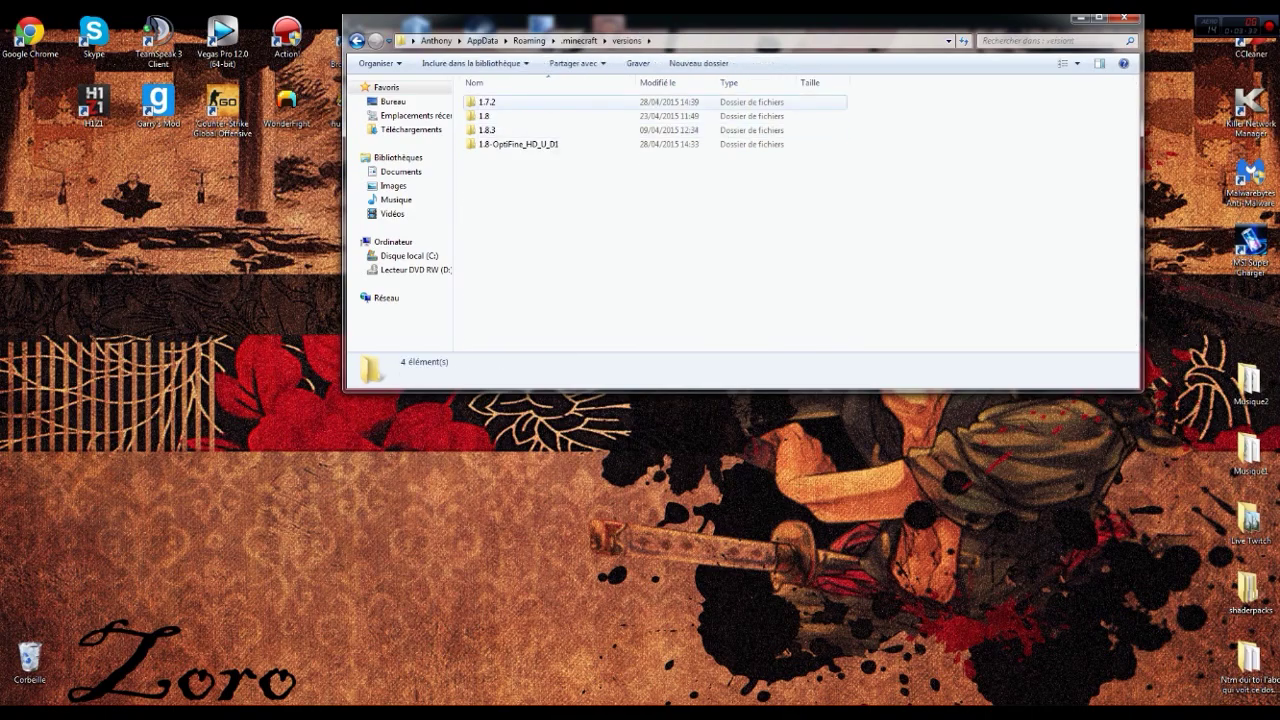
pyautogui.click(490, 102)
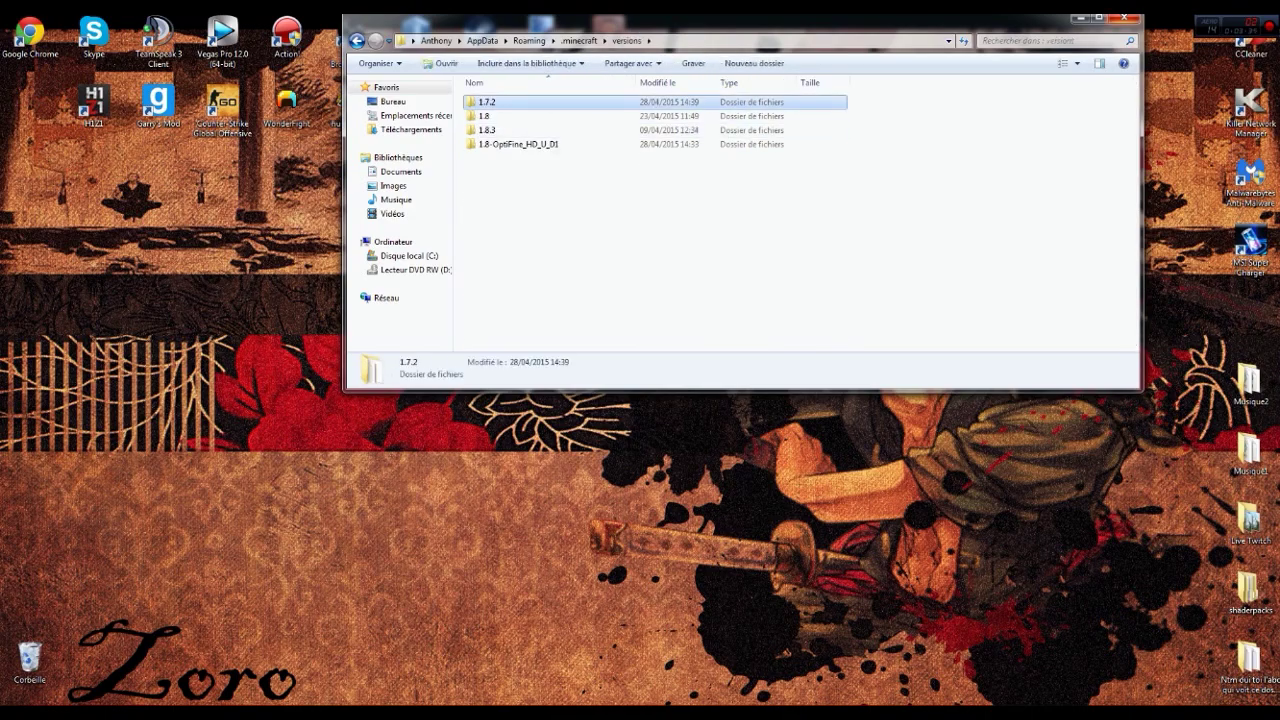
pyautogui.click(1124, 18)
# Step: Extract the forge-1.7.2 installer and legacyjavafixer jars from the Mods BySliDe archive to the desktop and place them side by side
pyautogui.doubleClick(608, 312)
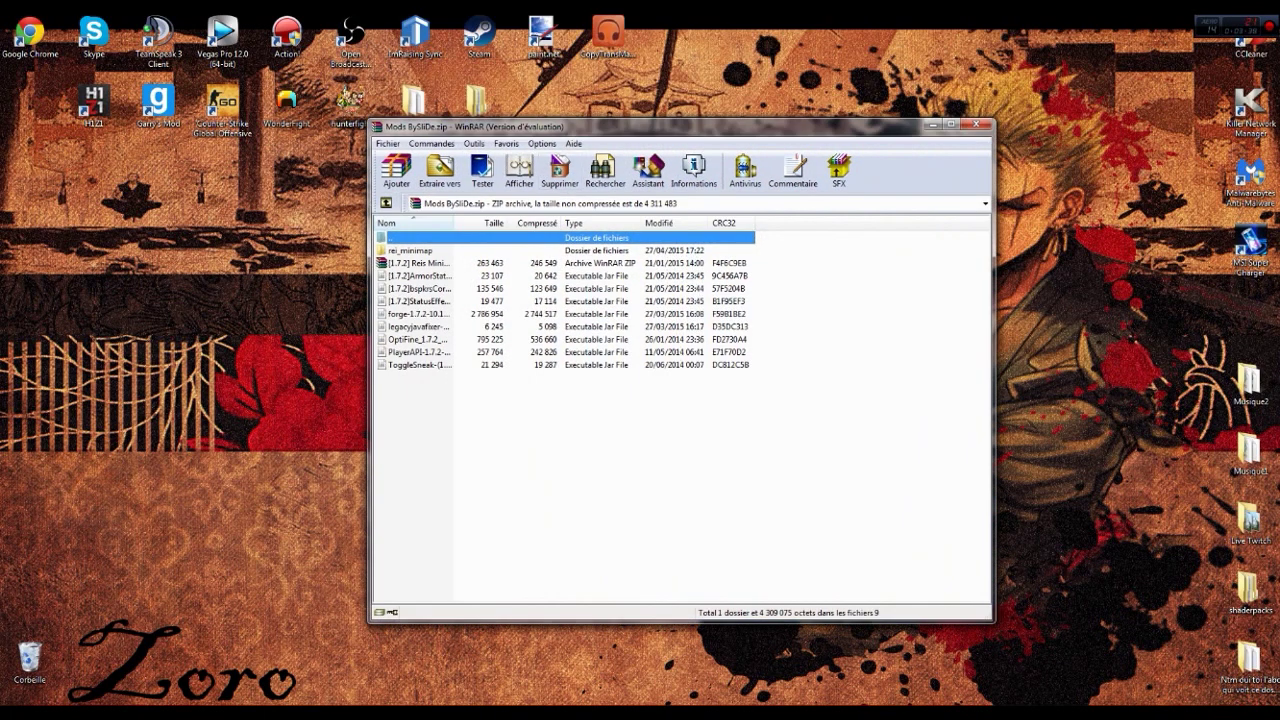
pyautogui.click(751, 378)
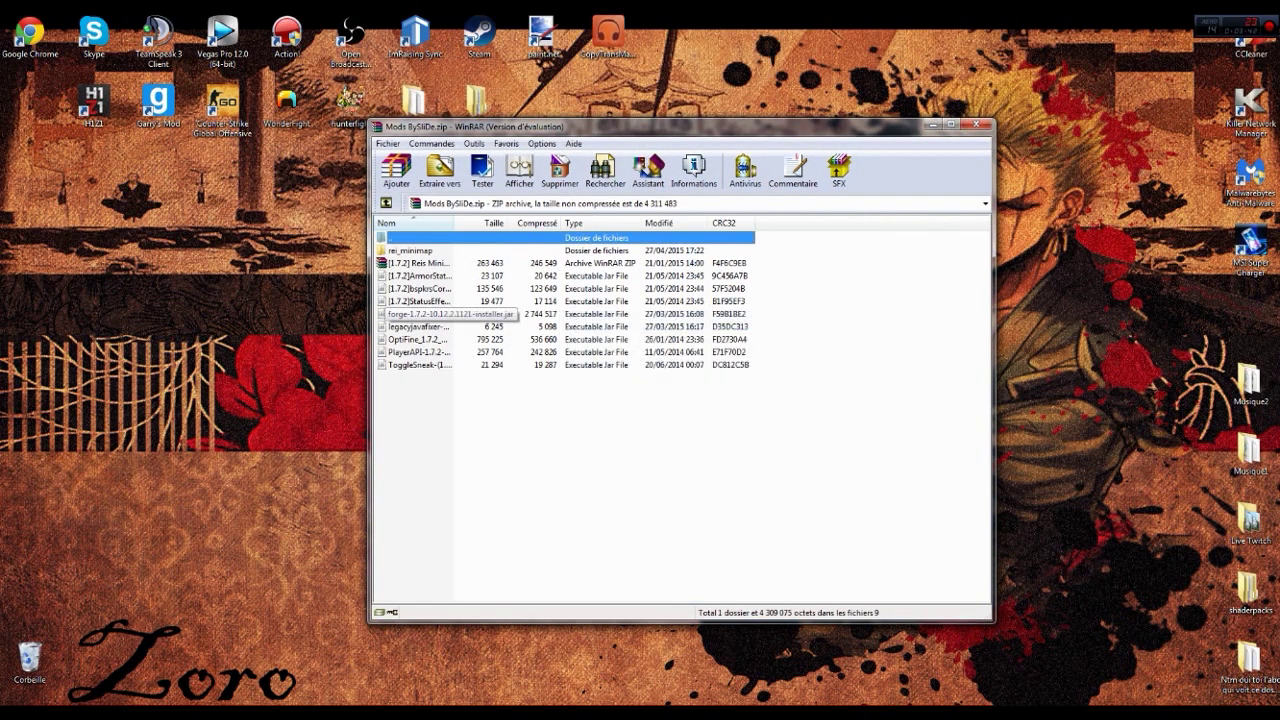
pyautogui.click(420, 314)
pyautogui.moveTo(420, 314); pyautogui.dragTo(287, 318)
pyautogui.moveTo(420, 326); pyautogui.dragTo(287, 388)
pyautogui.click(976, 124)
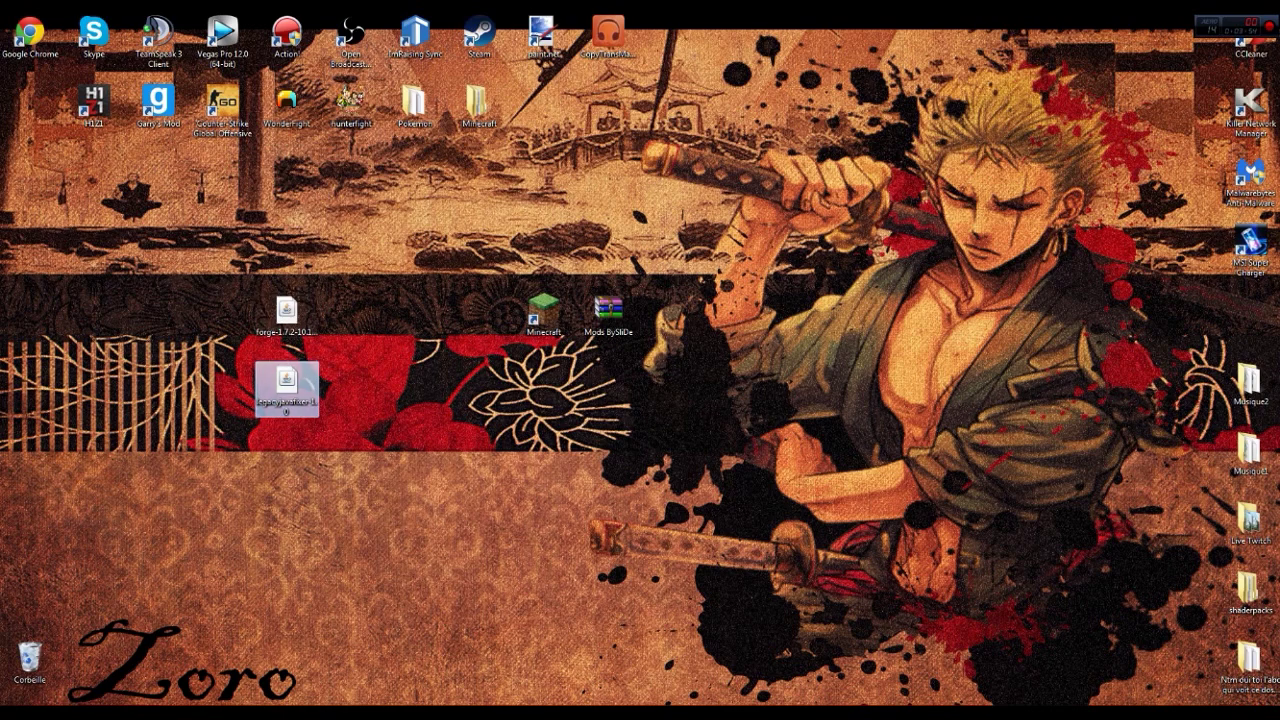
pyautogui.moveTo(286, 380); pyautogui.dragTo(350, 312)
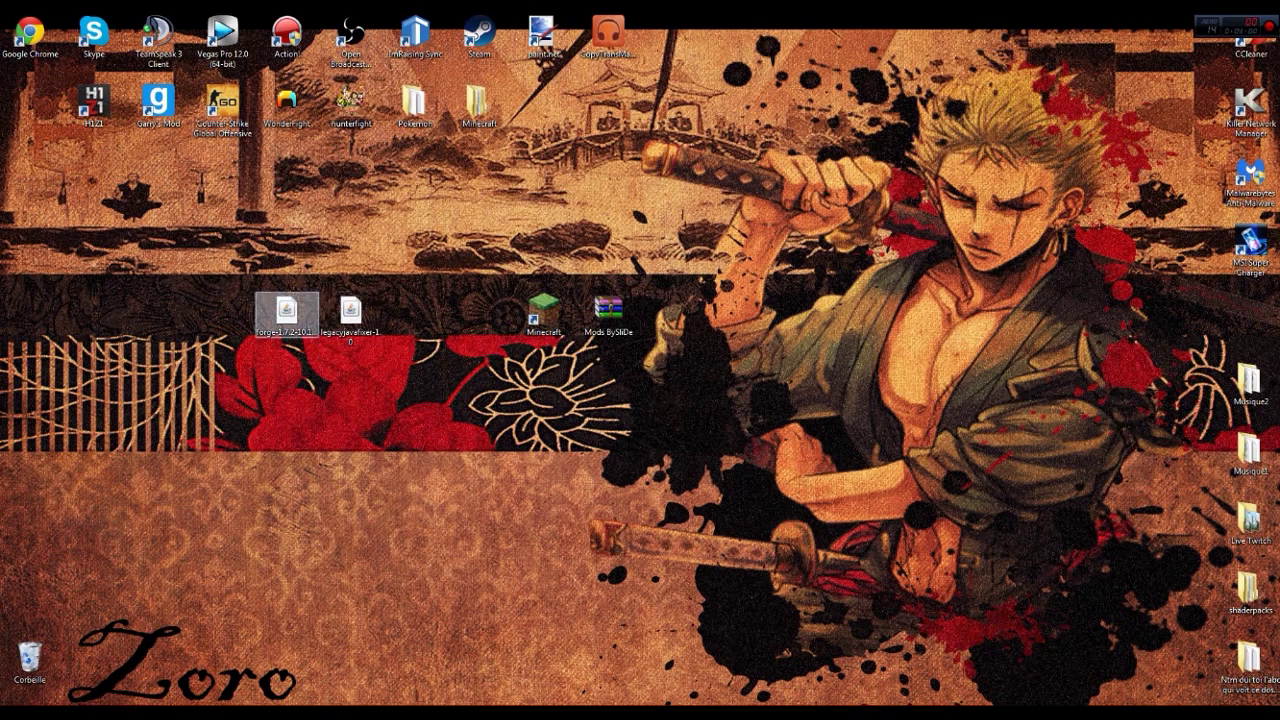
# Step: Run the forge-1.7.2 installer from the desktop and install the Forge client into the .minecraft folder
pyautogui.click(289, 316)
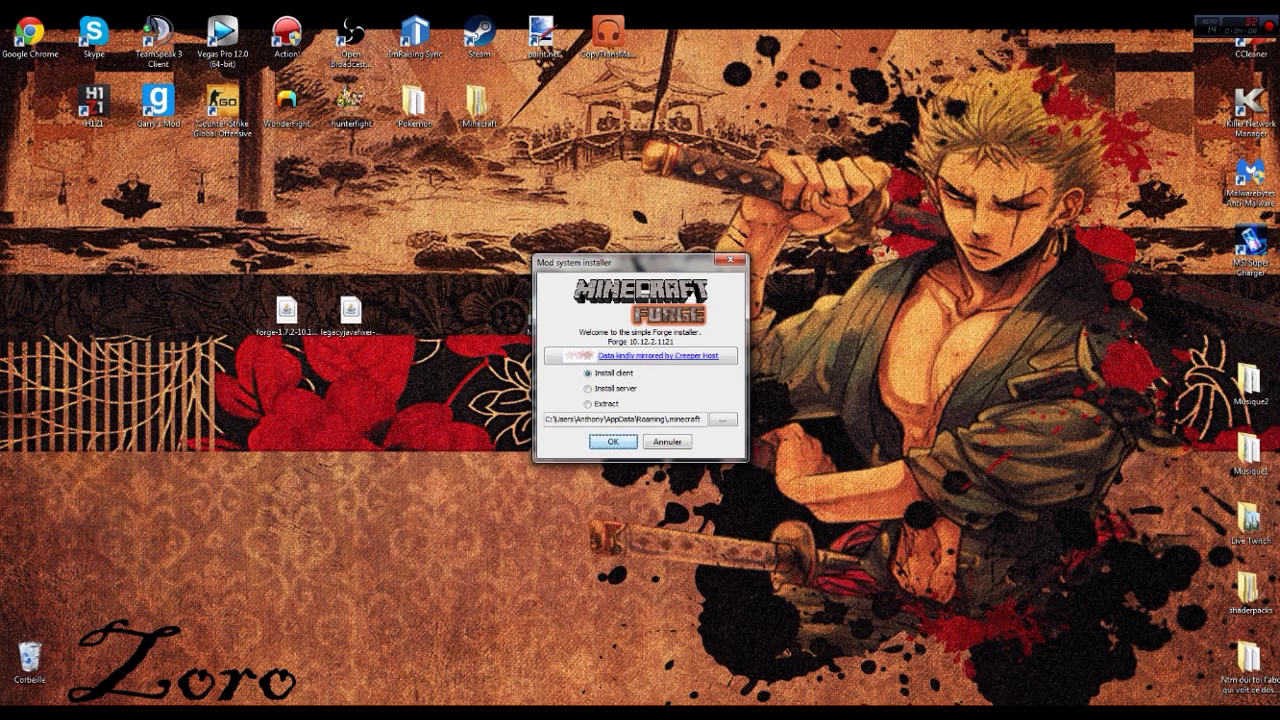
pyautogui.press('Return')
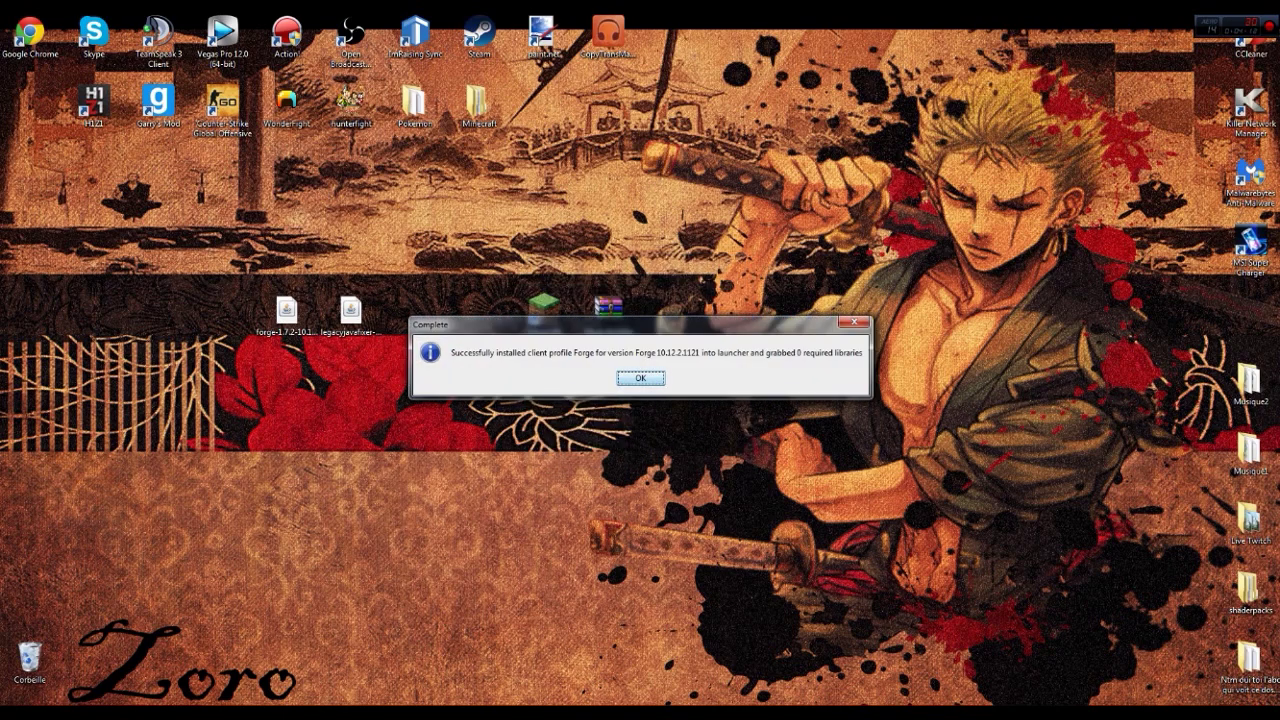
pyautogui.press('Return')
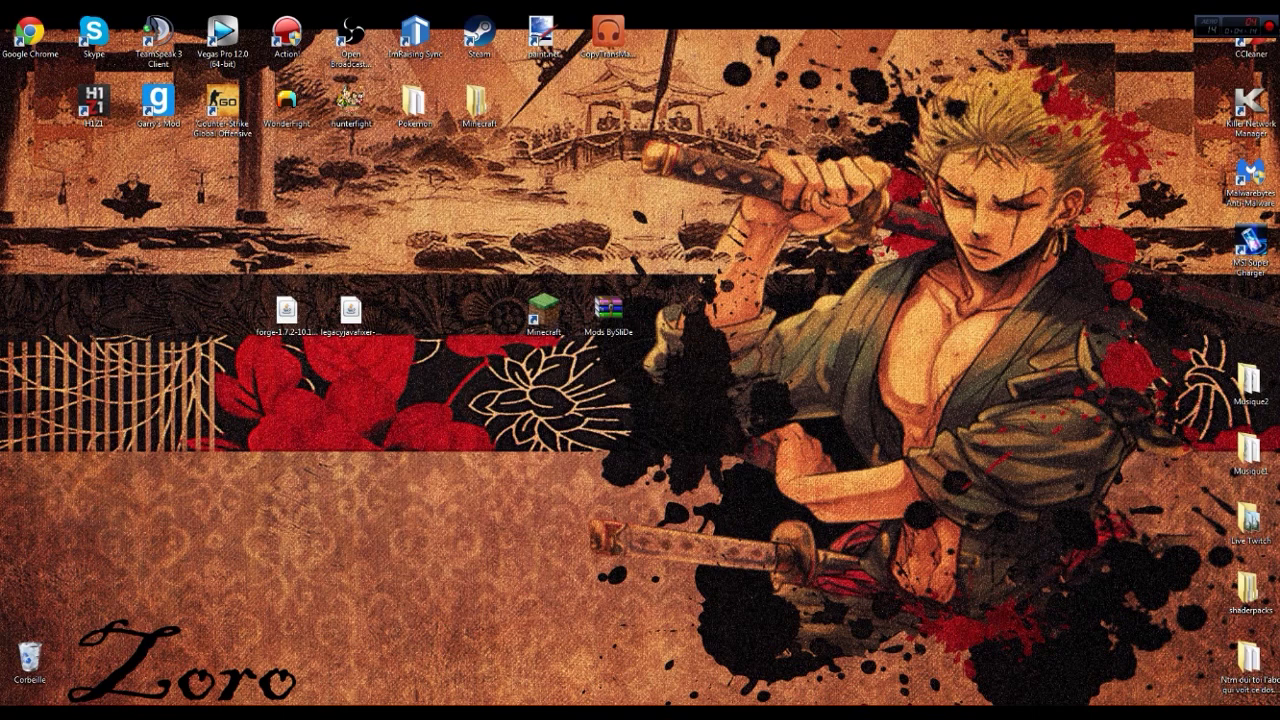
# Step: Start the Minecraft launcher from the desktop, select the 1.7.2 profile and open it for editing
pyautogui.press('super')
pyautogui.doubleClick(544, 314)
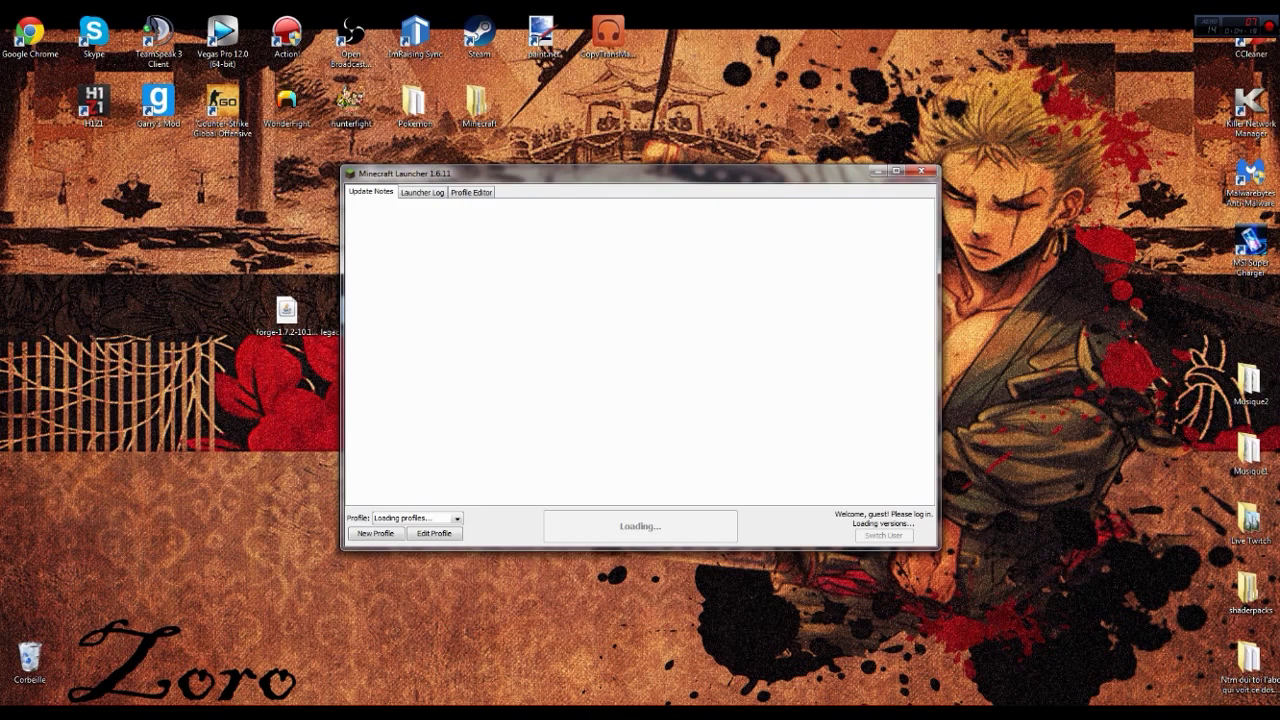
pyautogui.click(457, 519)
pyautogui.click(417, 531)
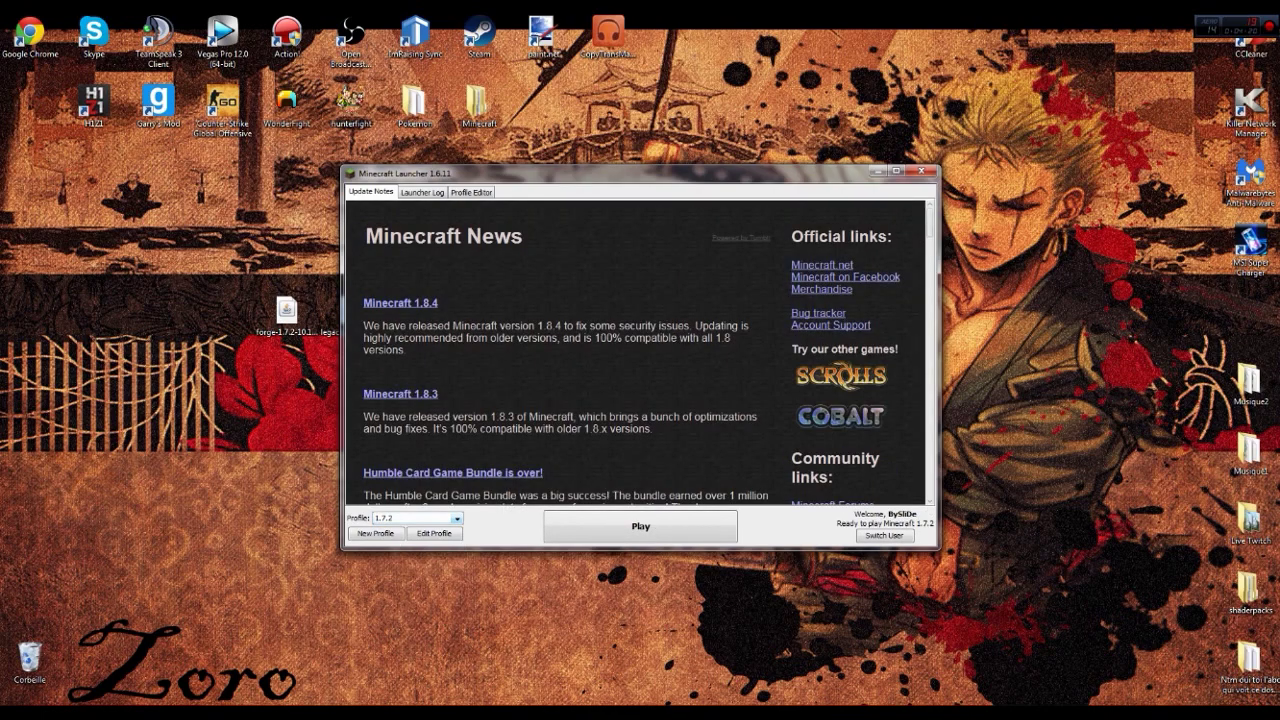
pyautogui.click(434, 533)
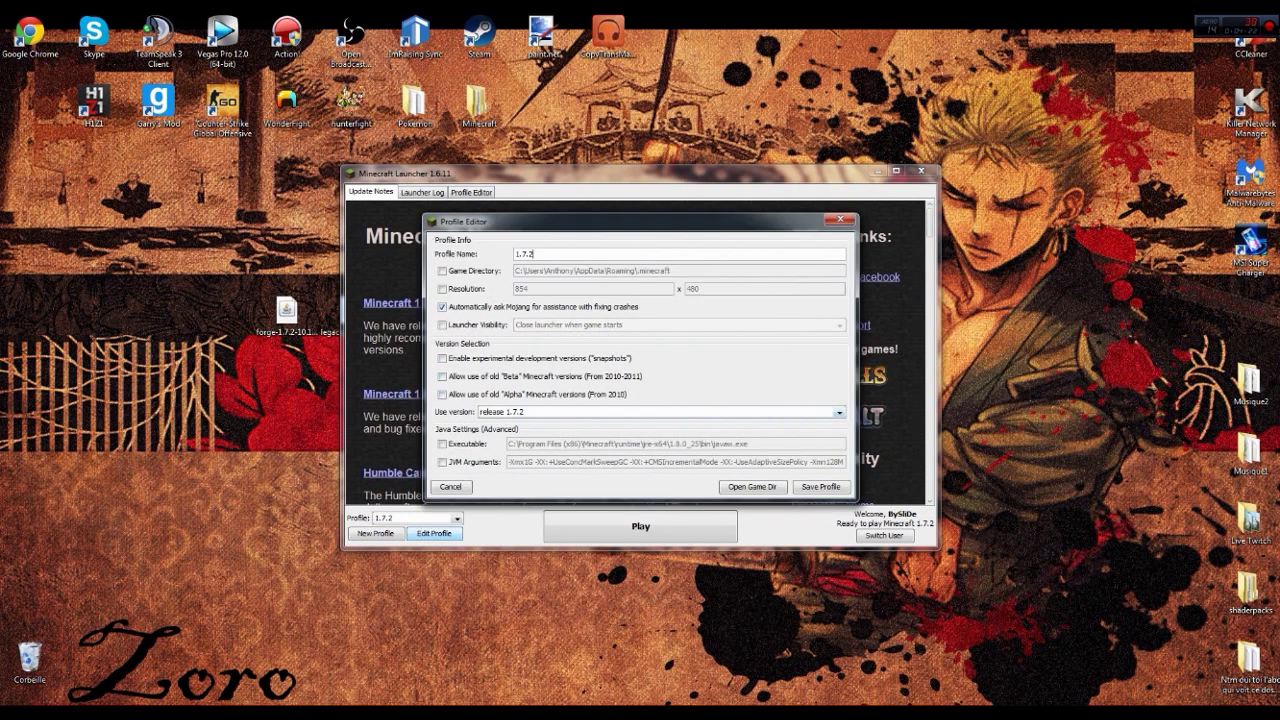
# Step: Set the profile's version to release 1.7.2-Forge10.12.2.1121, save the profile and close the launcher
pyautogui.click(660, 412)
pyautogui.scroll(3, 640, 437)
pyautogui.scroll(-2, 640, 478)
pyautogui.scroll(-6, 640, 478)
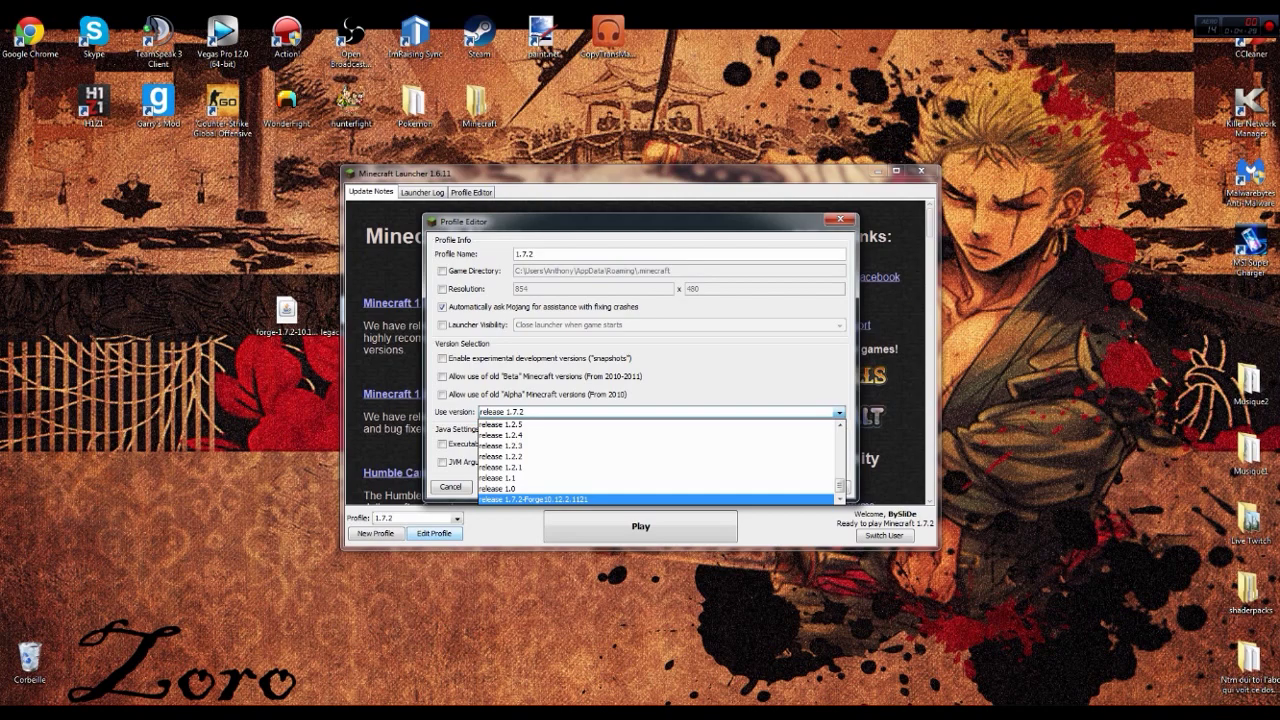
pyautogui.press('Return')
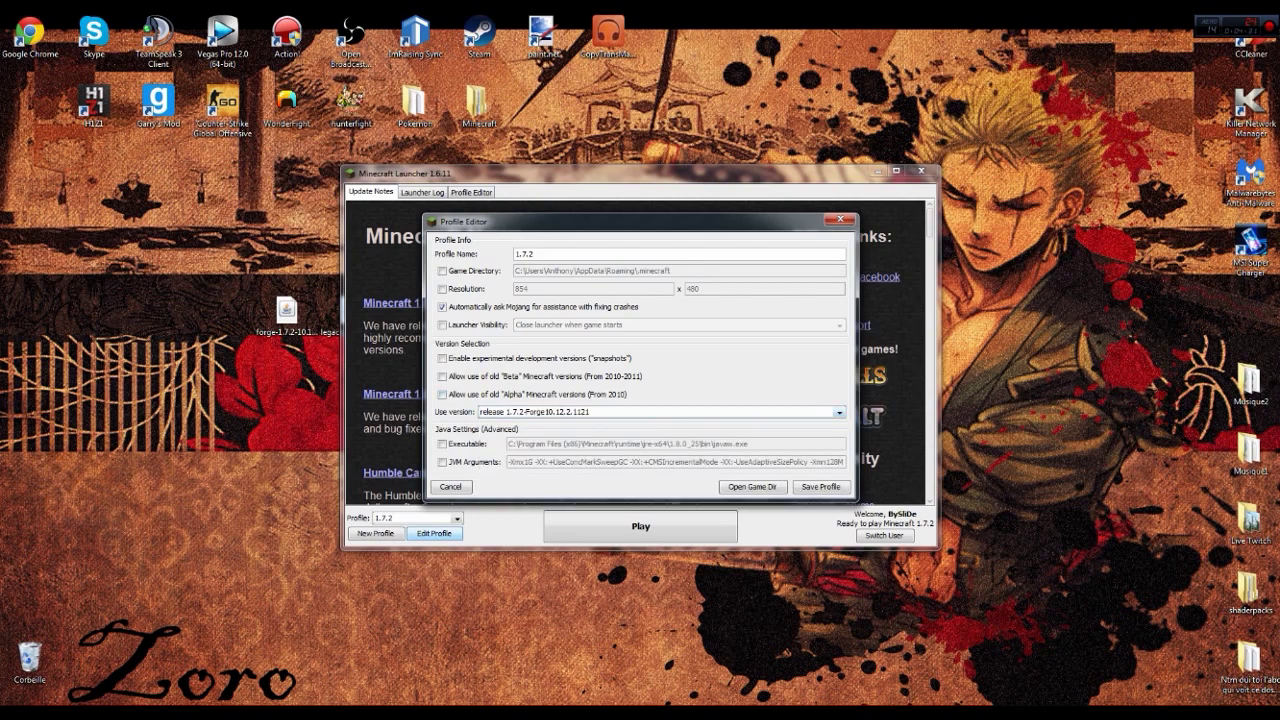
pyautogui.click(600, 412)
pyautogui.scroll(4, 600, 435)
pyautogui.scroll(-4, 600, 435)
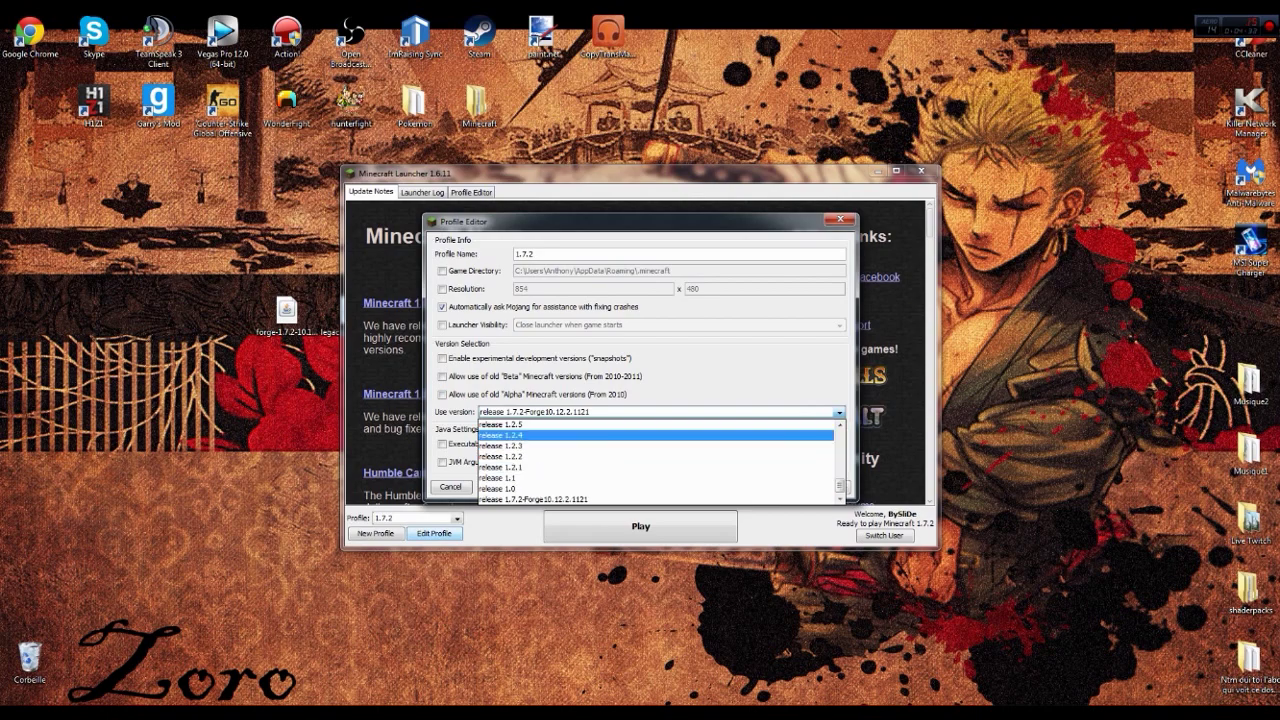
pyautogui.press('Return')
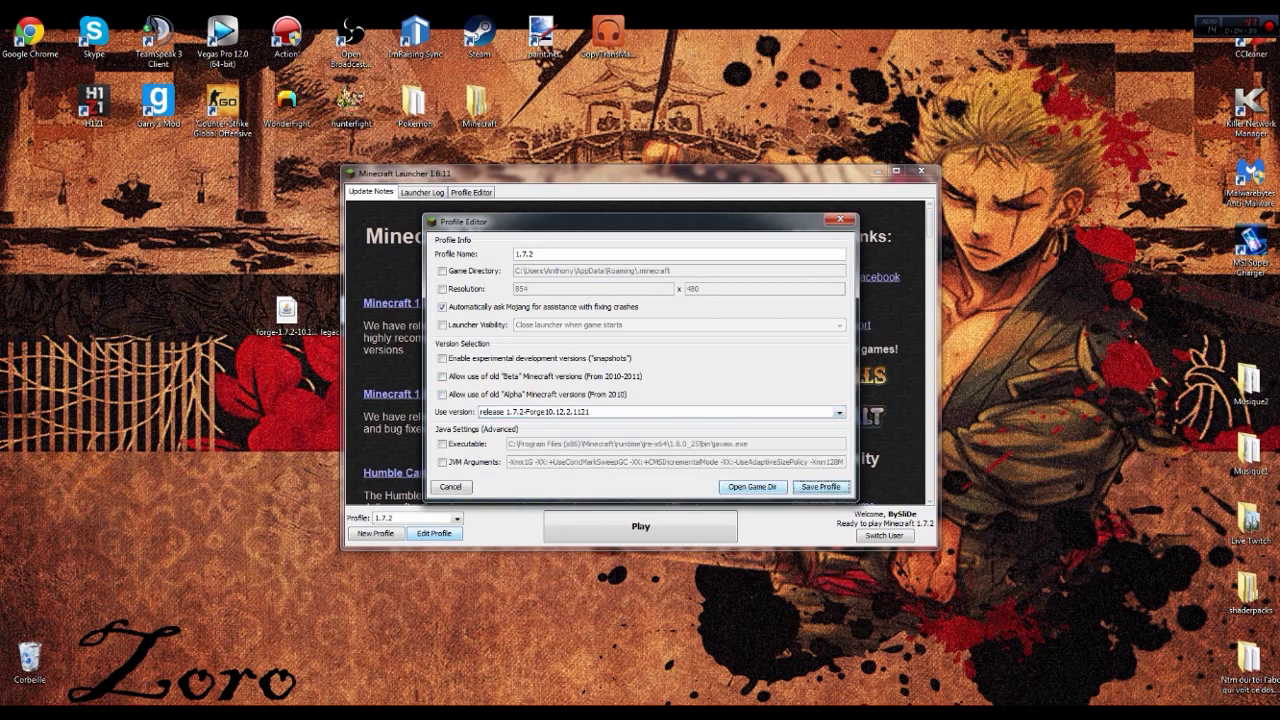
pyautogui.click(821, 487)
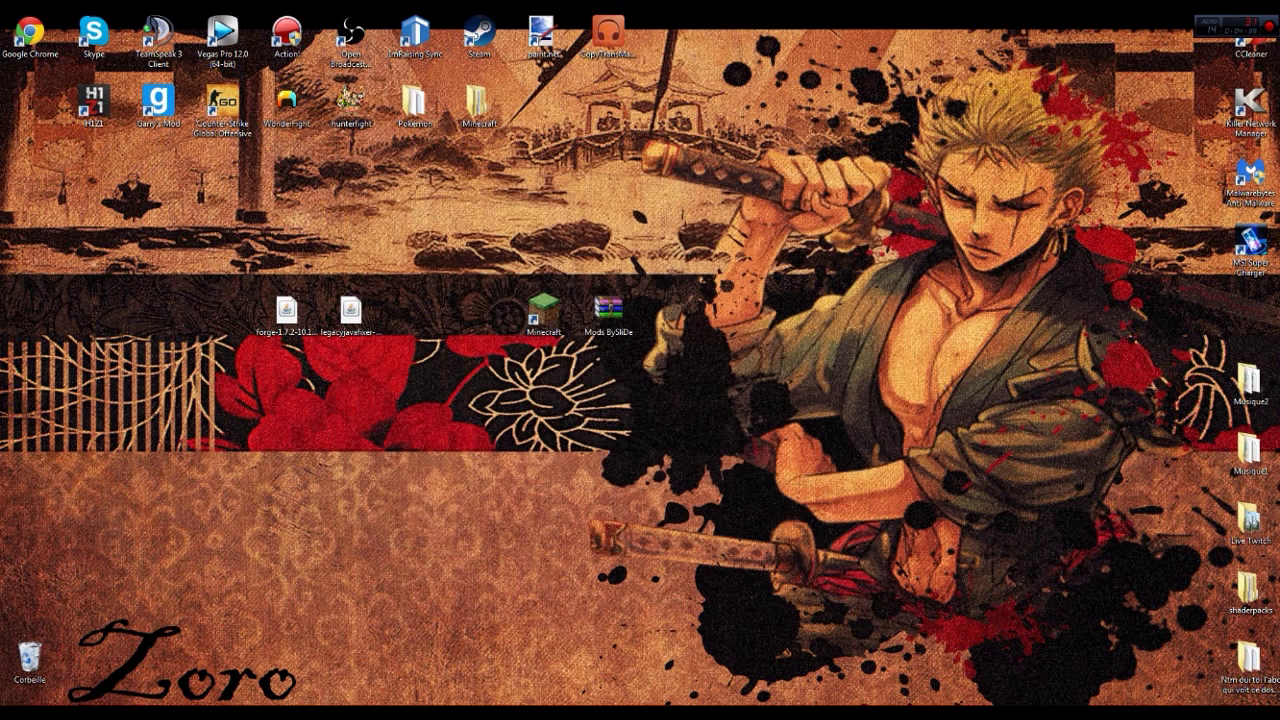
# Step: Go through %appdata% to the .minecraft mods folder, move the legacyjavafixer jar there from the desktop, and close the window
pyautogui.press('super')
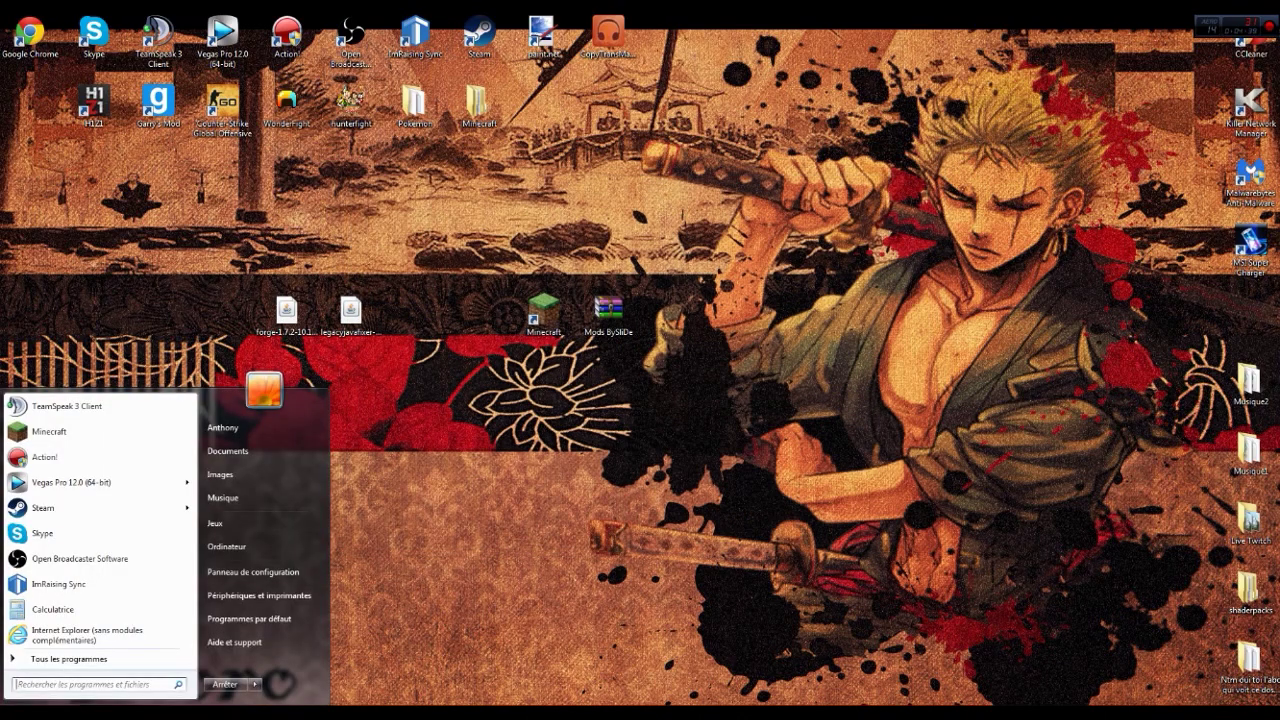
pyautogui.write('%appdata%')
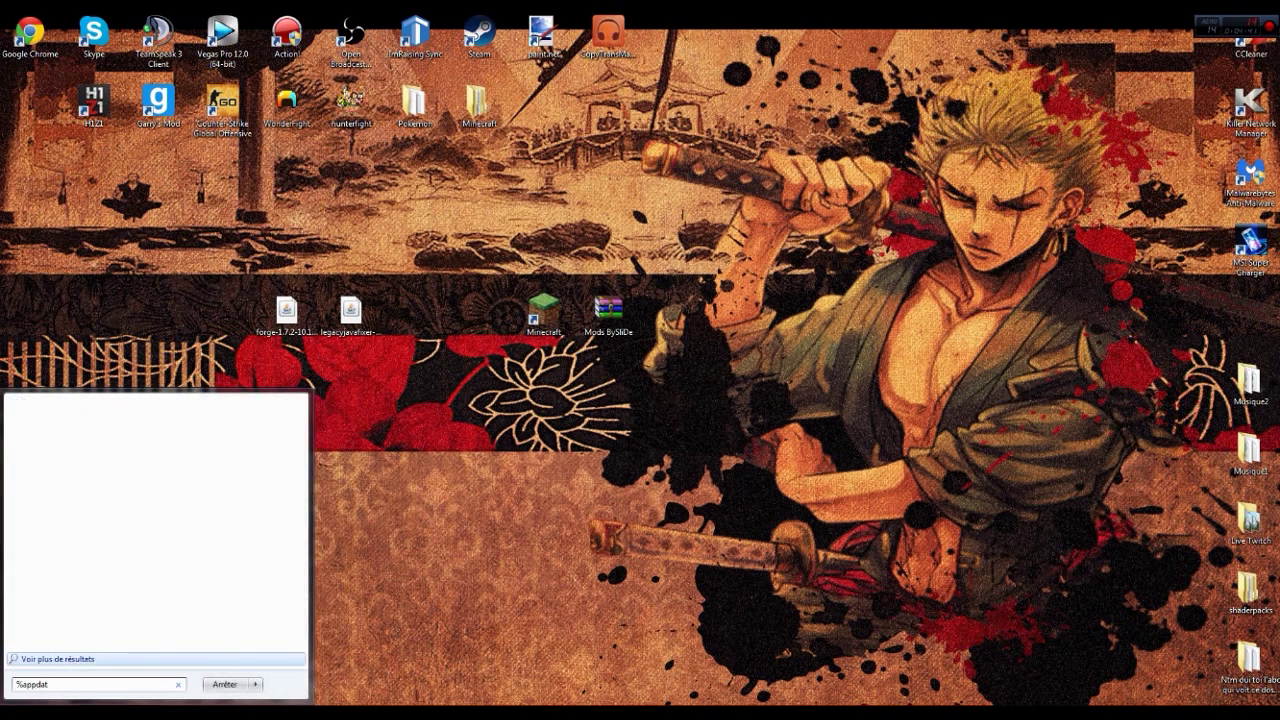
pyautogui.press('Return')
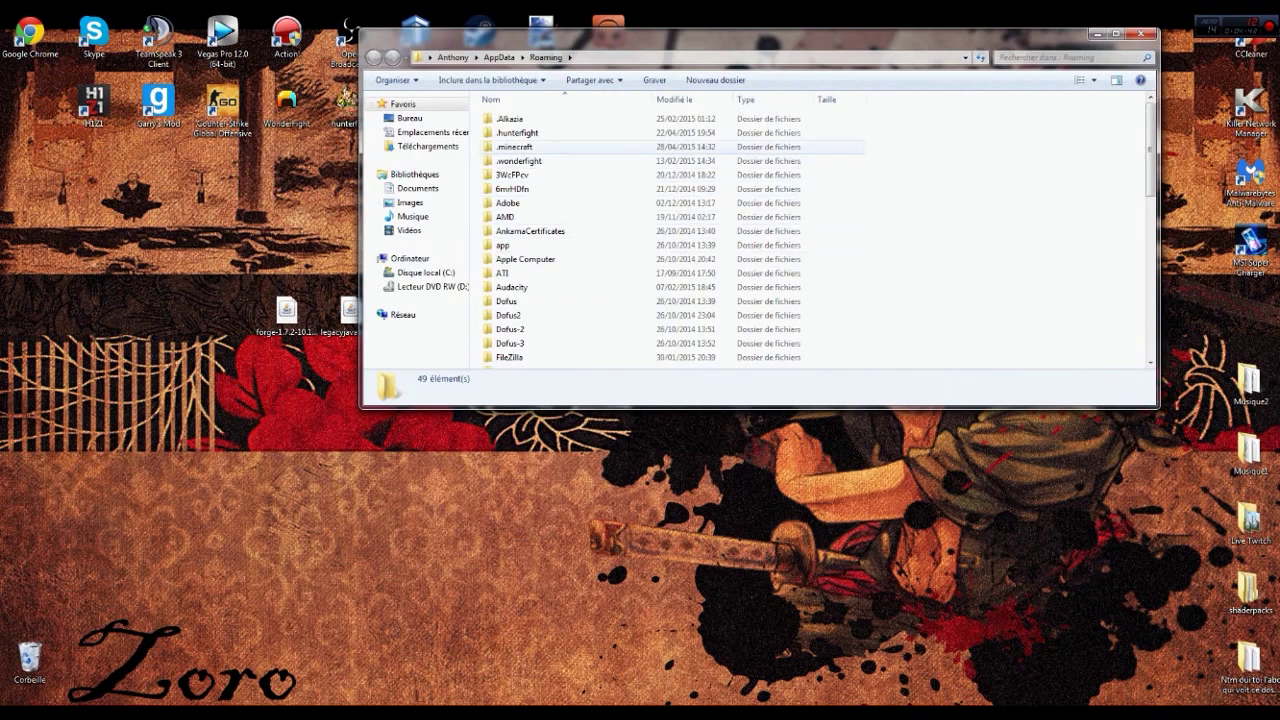
pyautogui.doubleClick(520, 147)
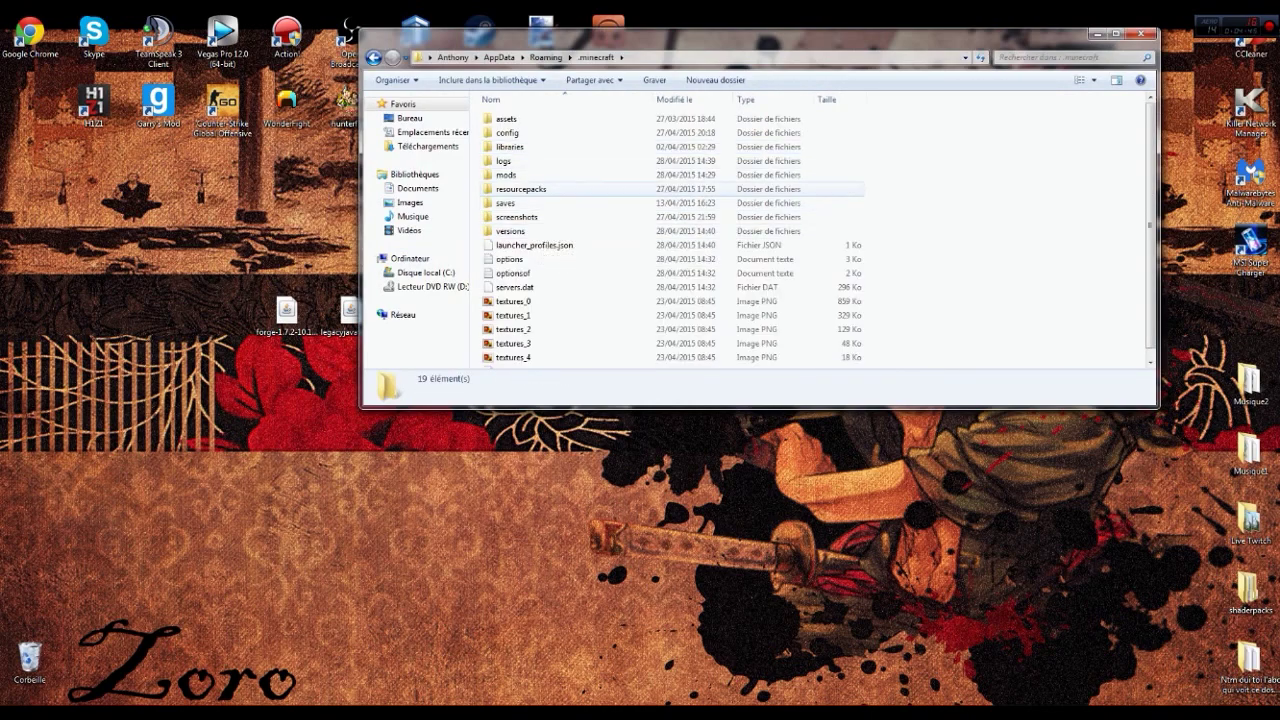
pyautogui.doubleClick(506, 175)
pyautogui.moveTo(349, 312); pyautogui.dragTo(730, 240)
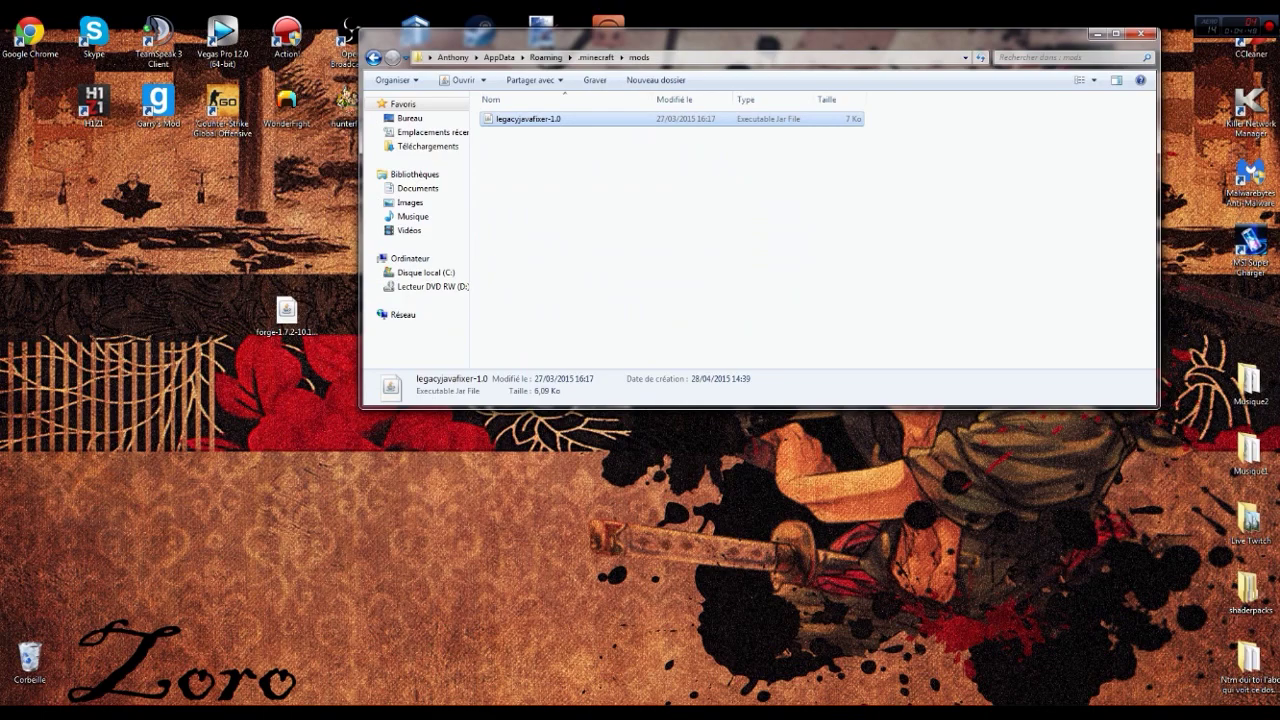
pyautogui.click(1141, 33)
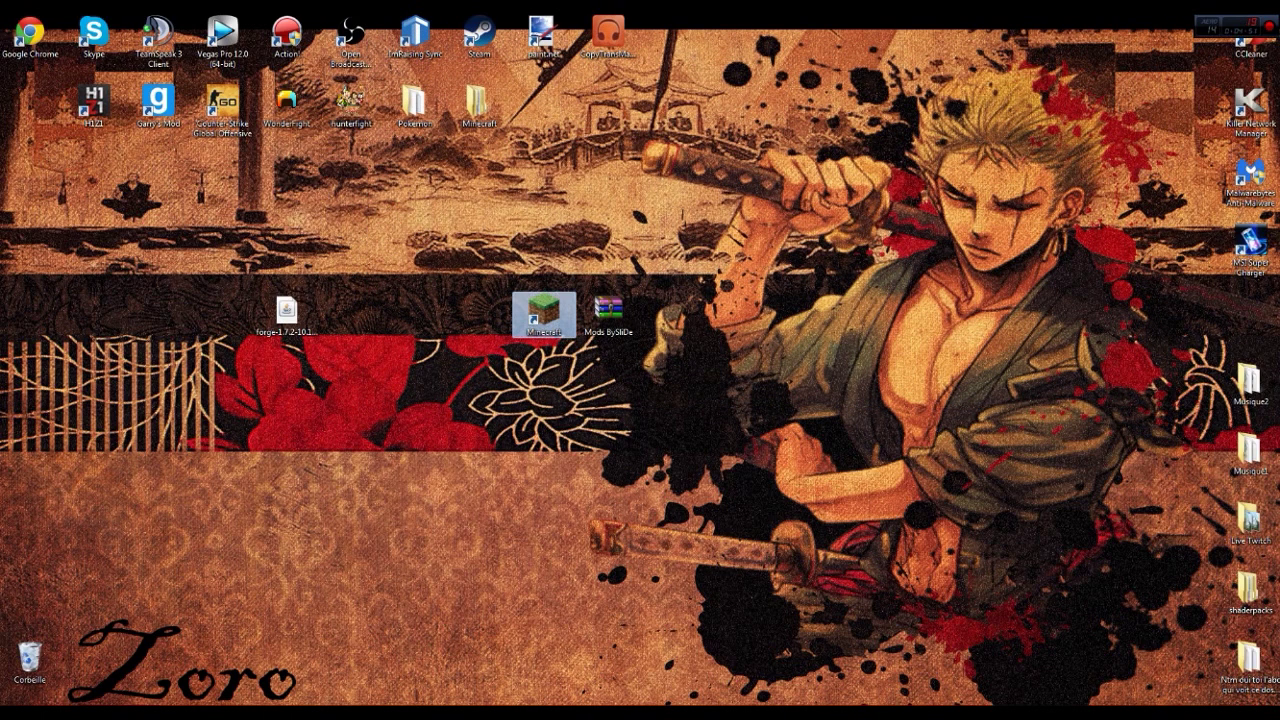
# Step: Run the game with the 1.7.2 Forge profile in a maximized window, examine its mod list, and close the game
pyautogui.doubleClick(543, 313)
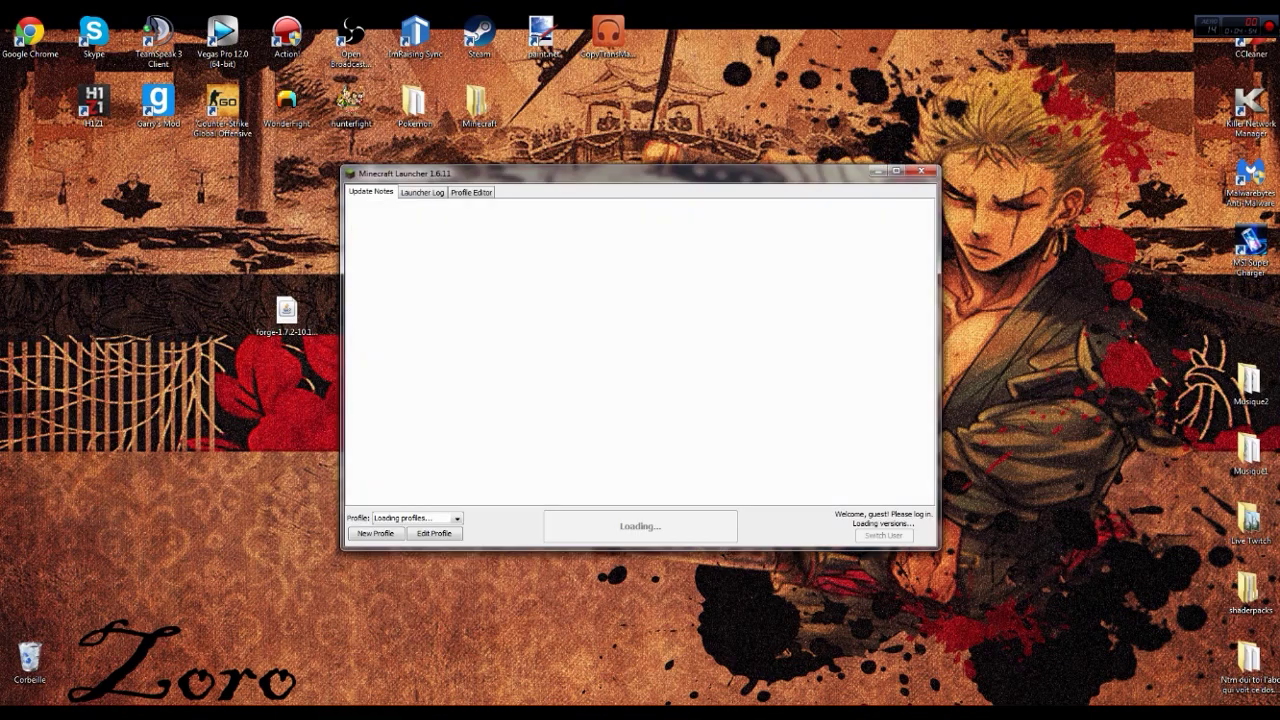
pyautogui.click(640, 527)
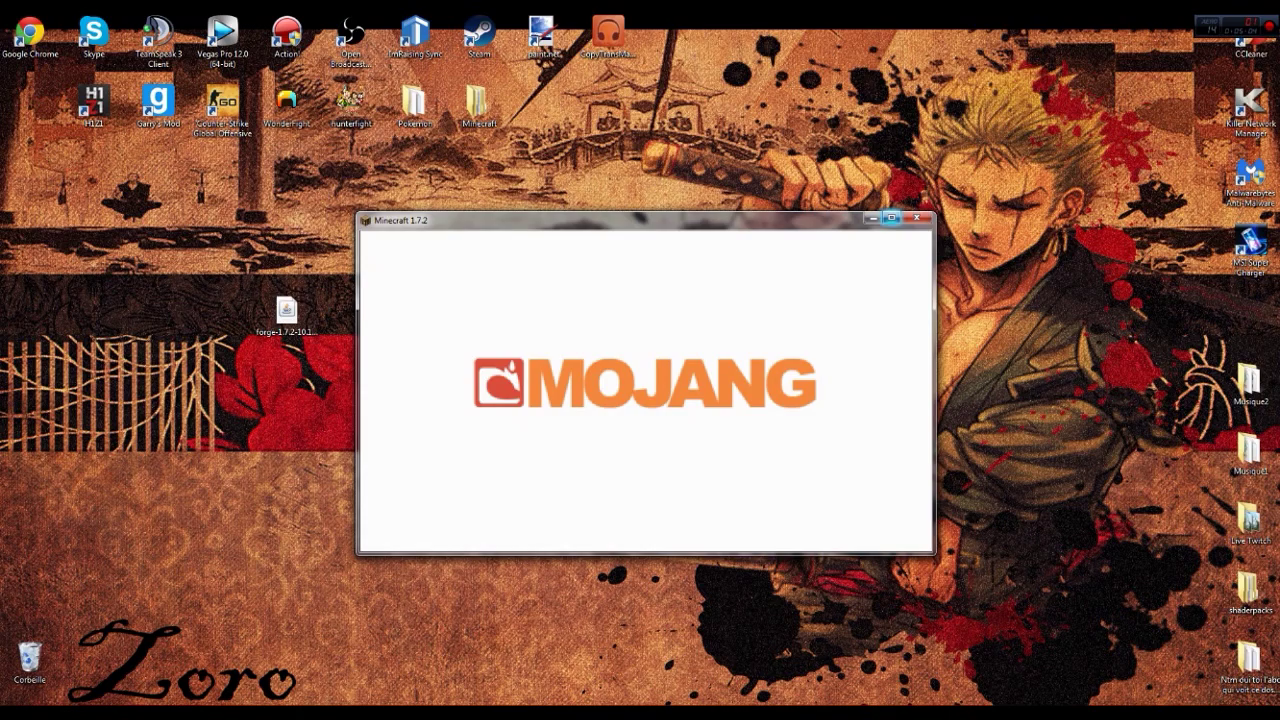
pyautogui.click(891, 217)
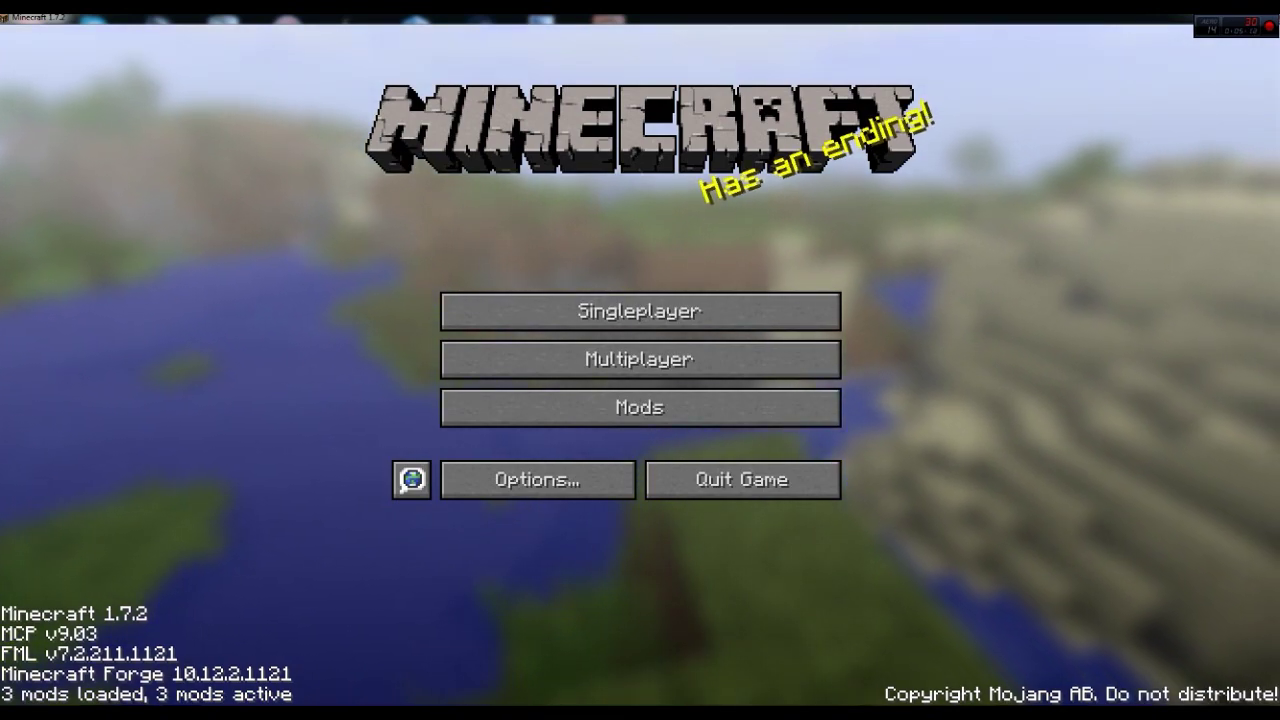
pyautogui.click(640, 407)
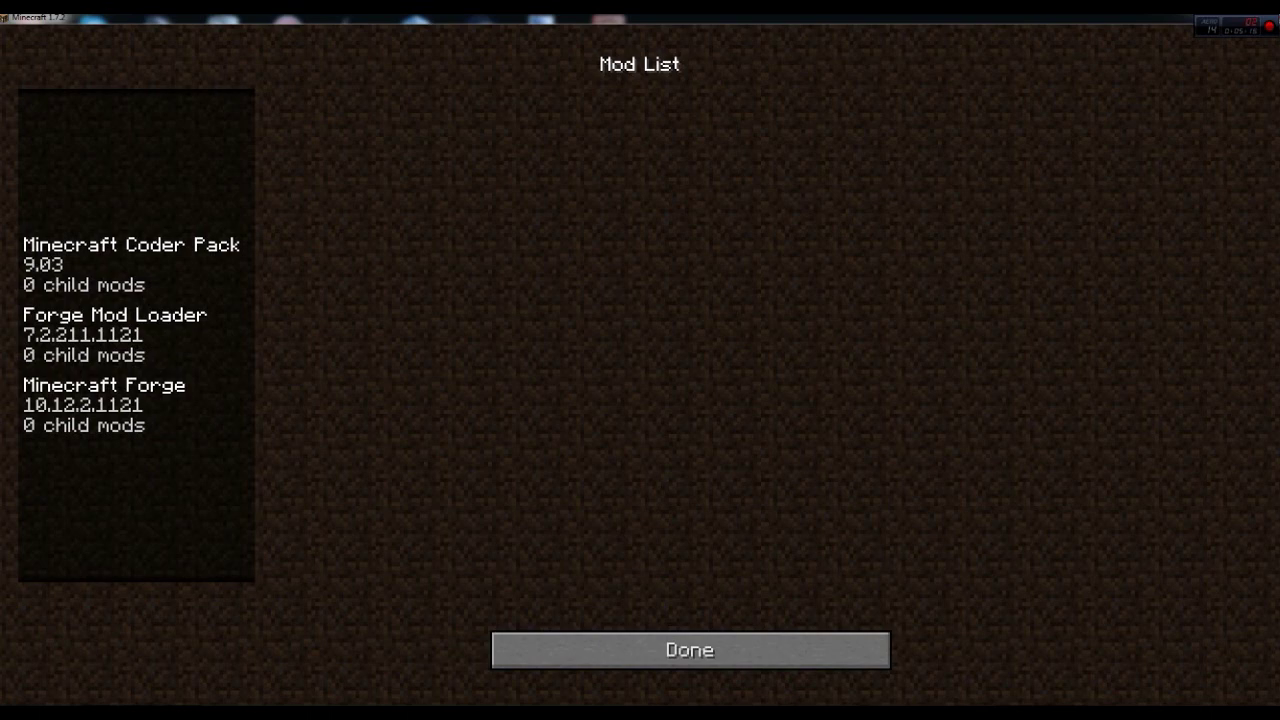
pyautogui.click(690, 650)
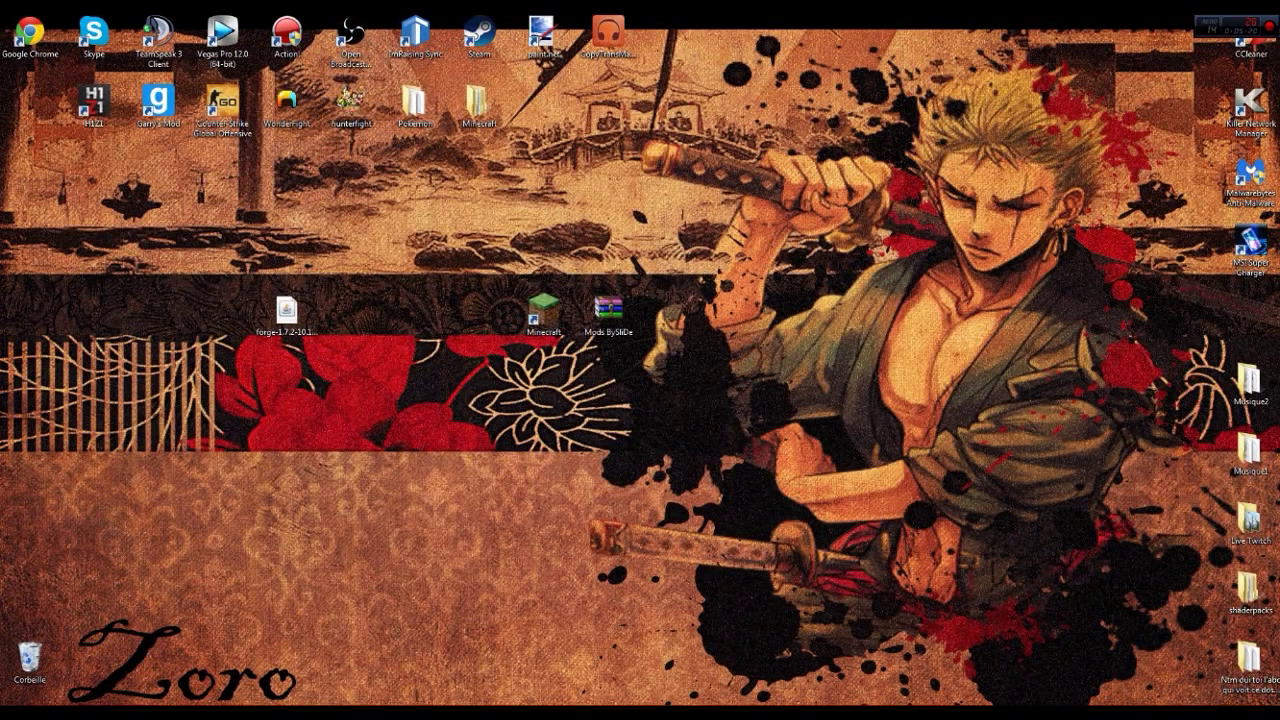
# Step: Go through %appdata% to the .minecraft mods folder and move its window below the desktop's Mods BySliDe archive
pyautogui.press('super')
pyautogui.write('%appdata')
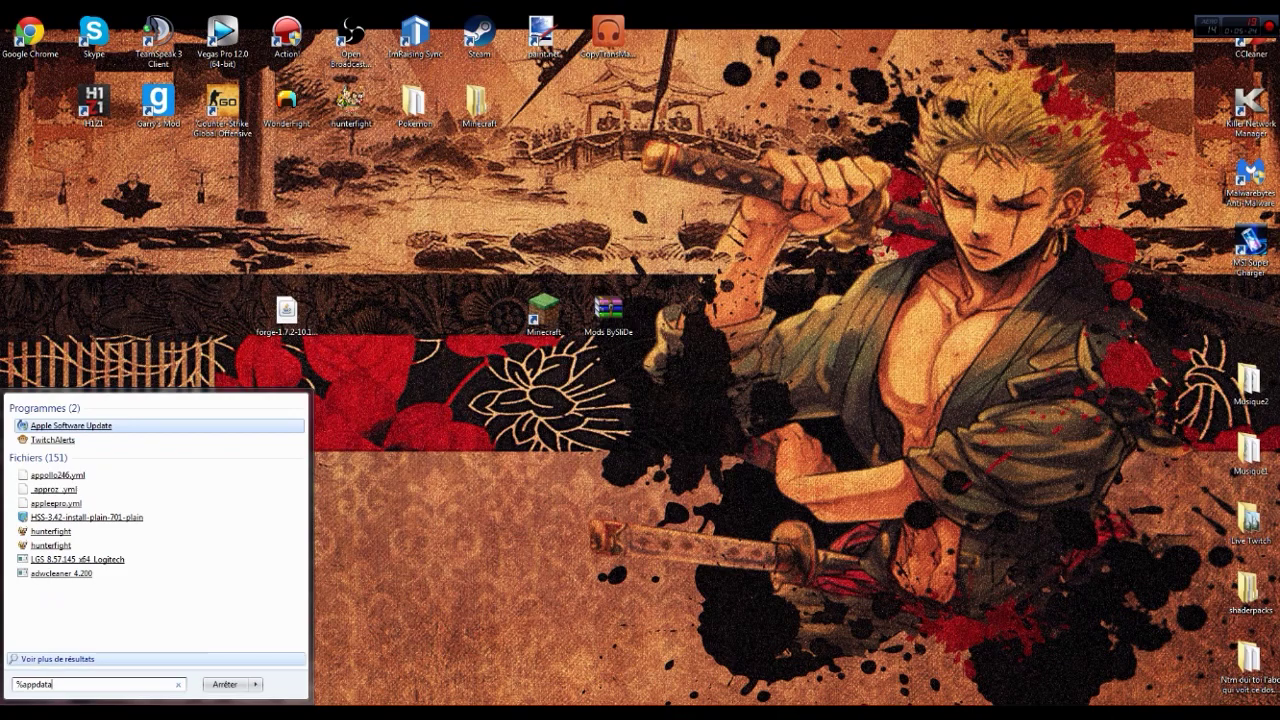
pyautogui.write('%')
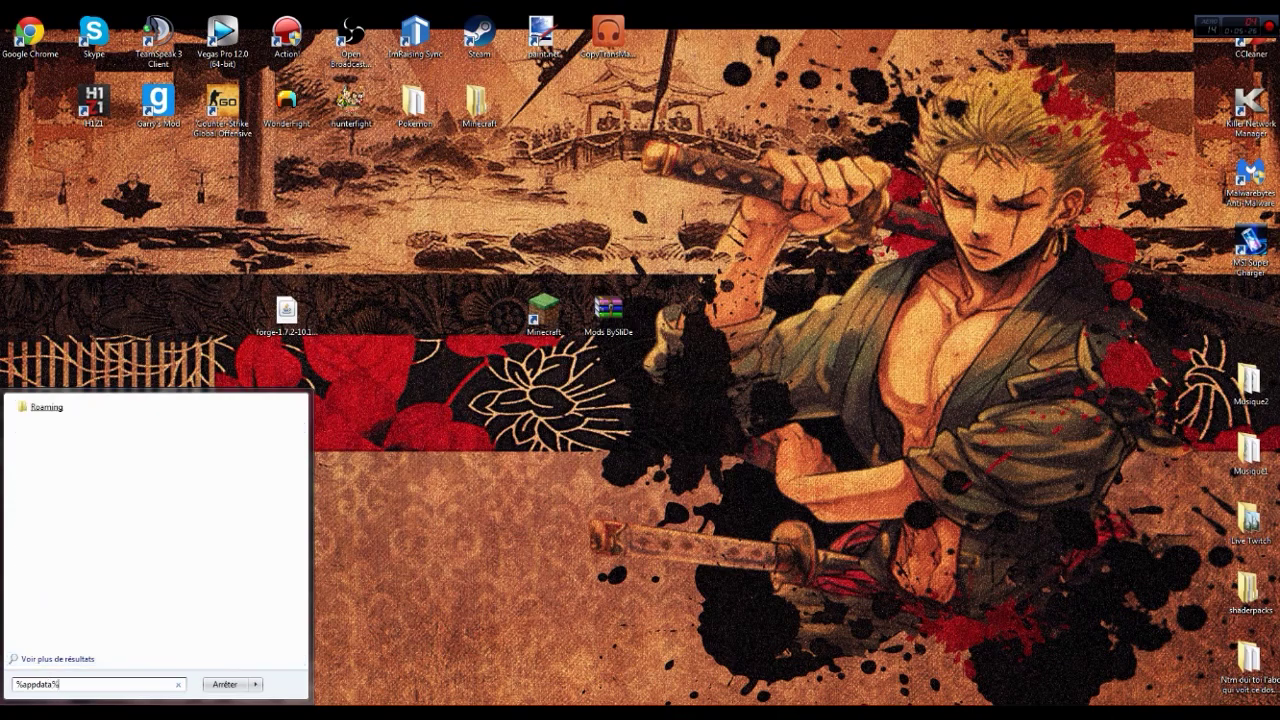
pyautogui.press('Return')
pyautogui.doubleClick(530, 163)
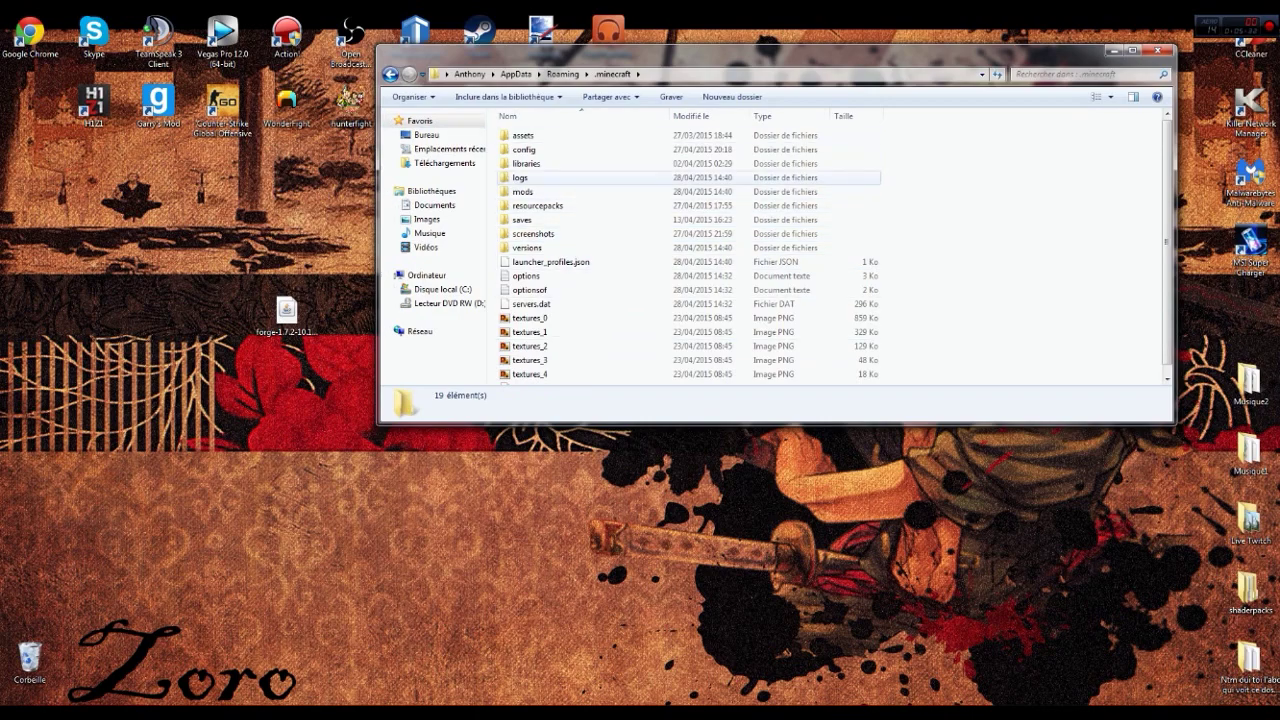
pyautogui.doubleClick(560, 191)
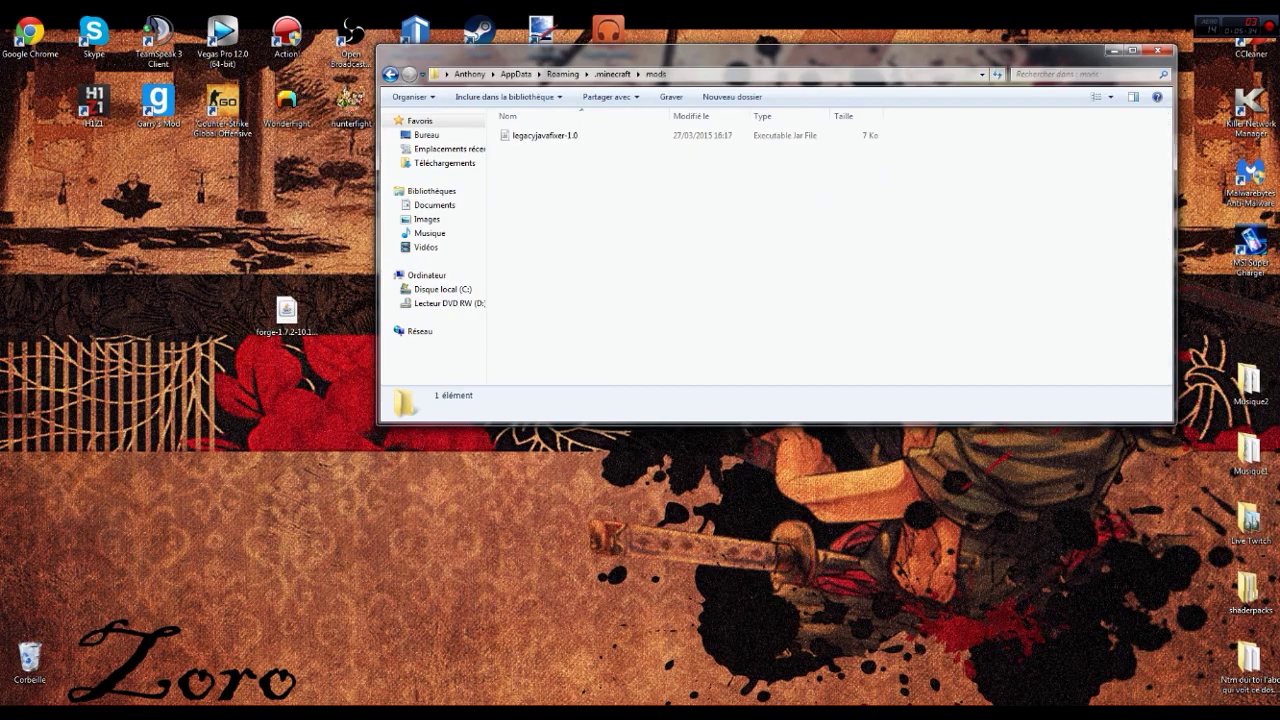
pyautogui.moveTo(658, 53); pyautogui.dragTo(625, 414)
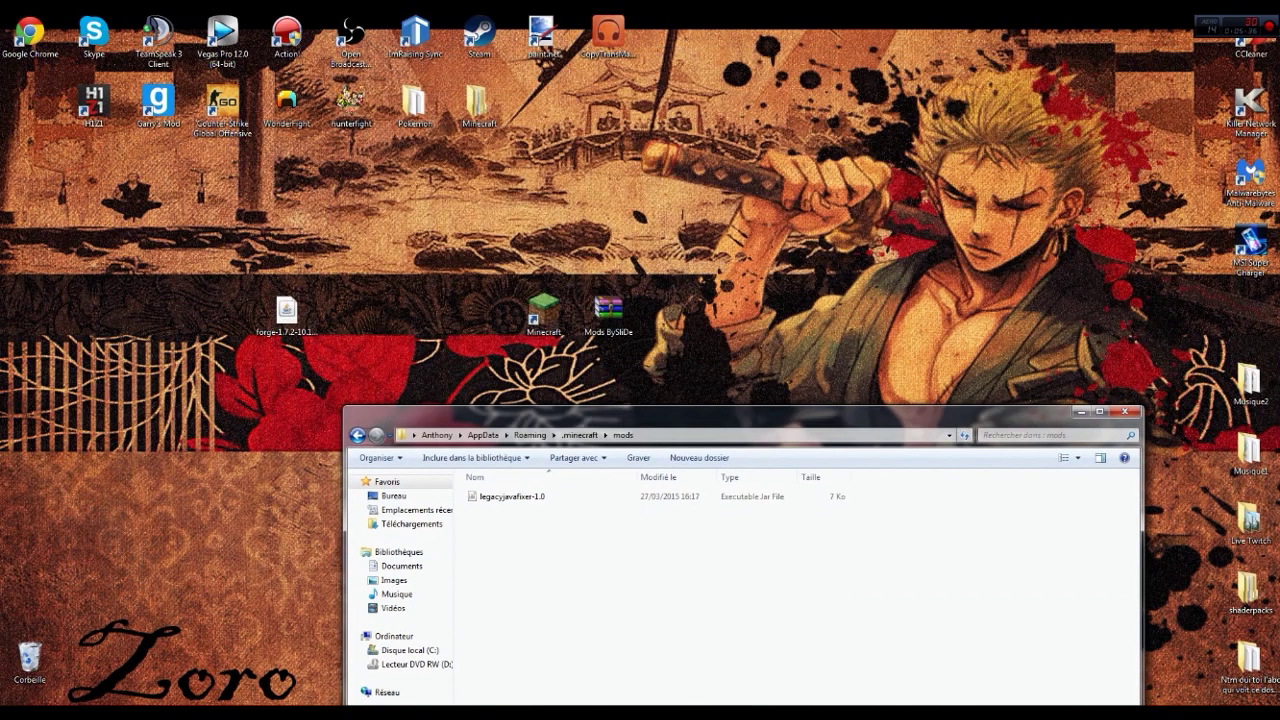
# Step: Open the Mods BySliDe archive and extract the OptiFine, PlayerAPI and ToggleSneak jars into the mods folder
pyautogui.doubleClick(609, 309)
pyautogui.moveTo(627, 130); pyautogui.dragTo(828, 104)
pyautogui.click(955, 355)
pyautogui.moveTo(682, 364); pyautogui.dragTo(525, 580)
# Step: Extract the rei_minimap folder, Reis Minimap zip, and ArmorStatusHUD, bspkrsCore and StatusEffectHUD jars from the archive into the mods folder
pyautogui.moveTo(966, 288); pyautogui.dragTo(940, 281)
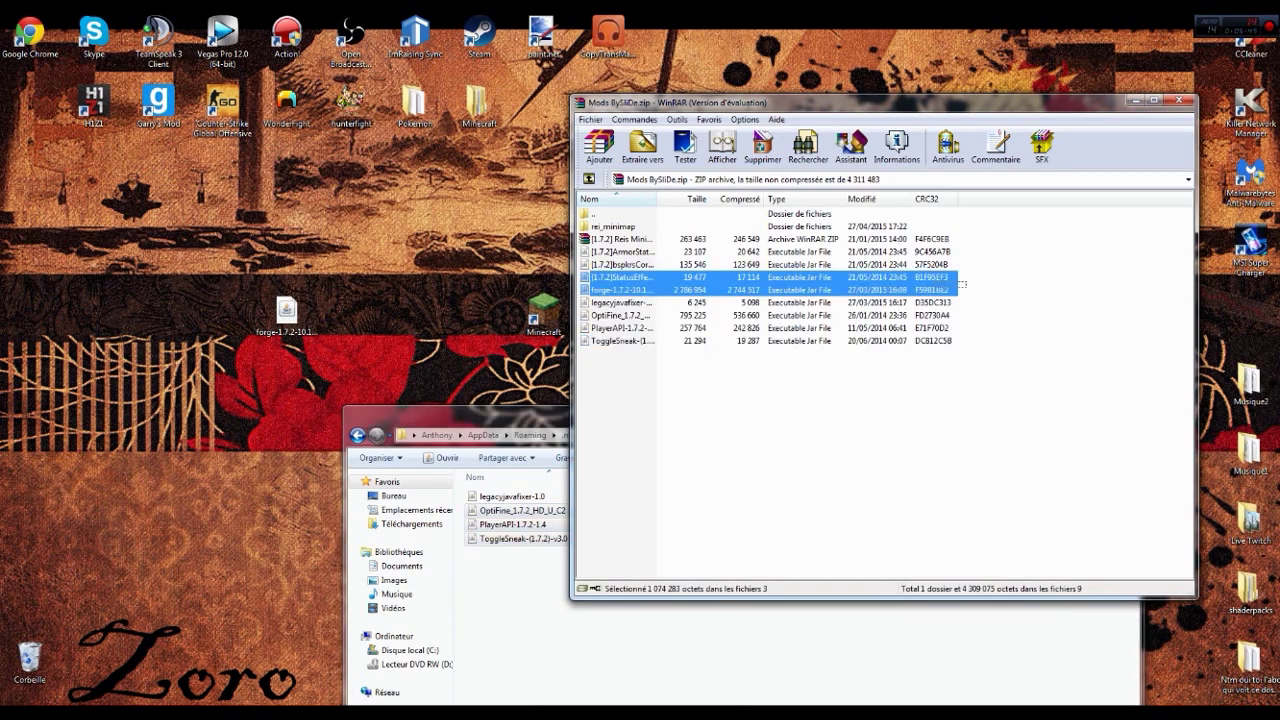
pyautogui.click(966, 284)
pyautogui.click(940, 278)
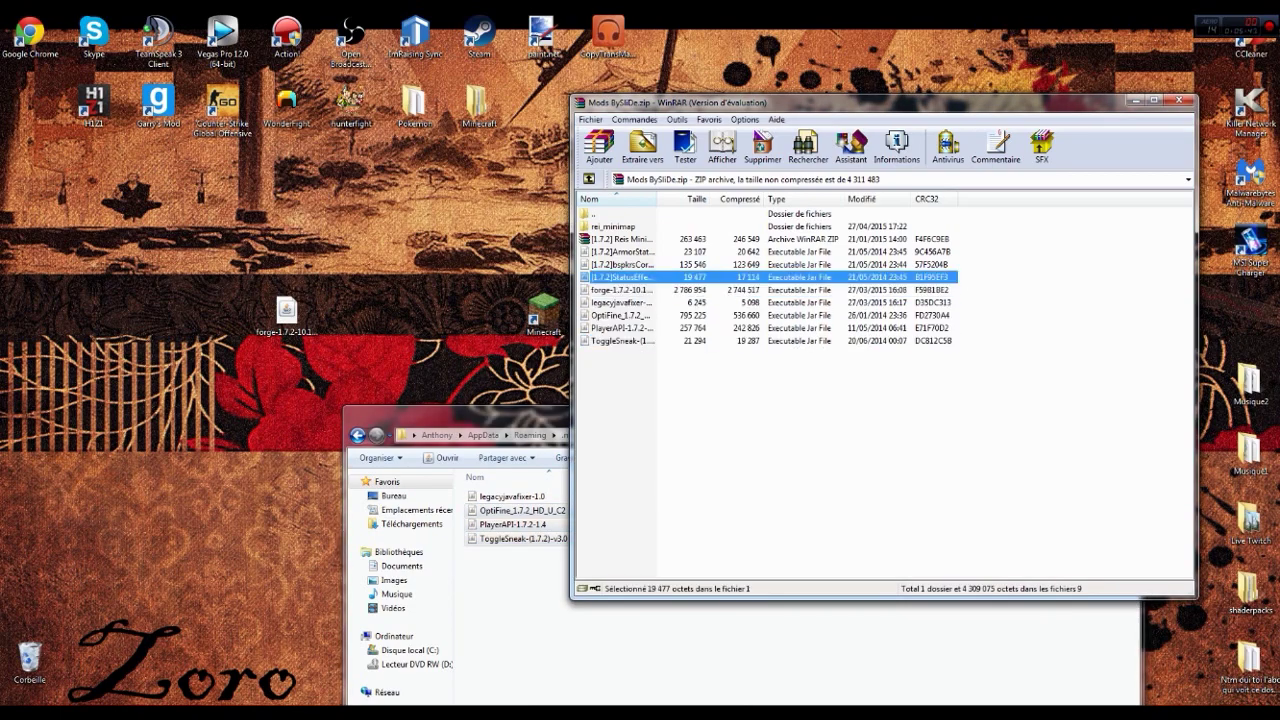
pyautogui.moveTo(962, 278); pyautogui.dragTo(966, 222)
pyautogui.moveTo(800, 252); pyautogui.dragTo(800, 650)
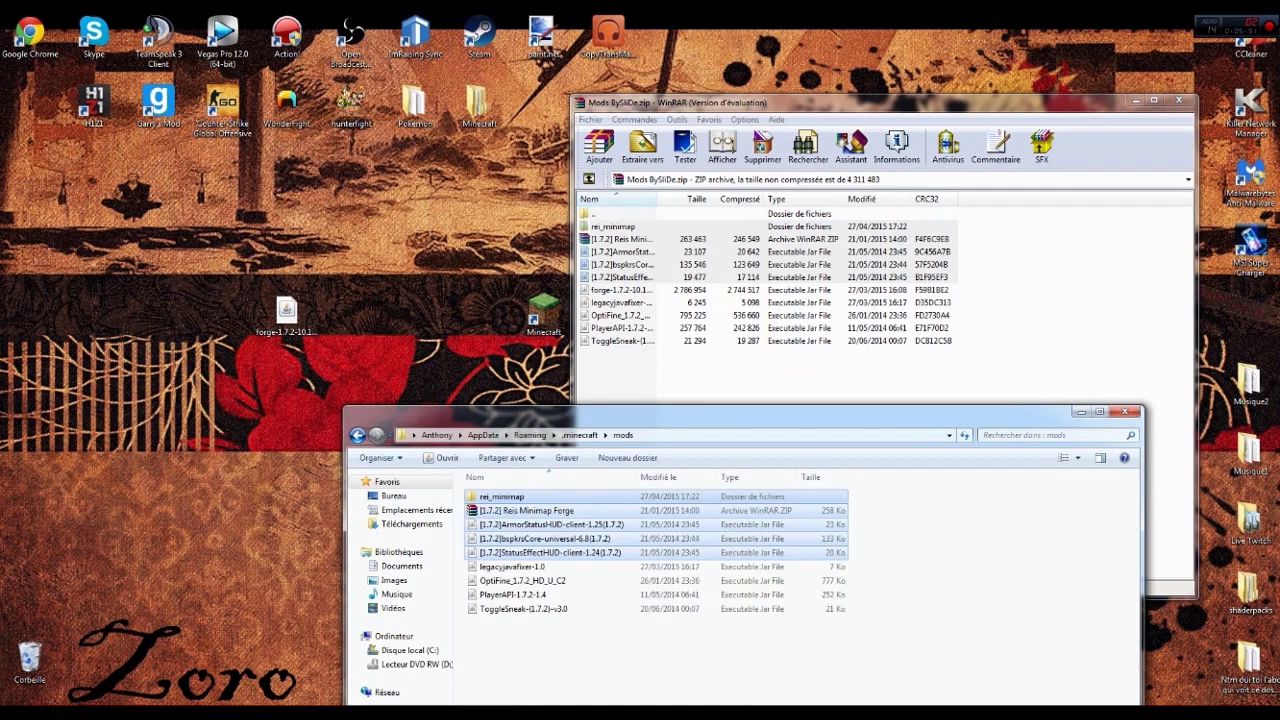
# Step: Review the files in the mods folder, including the bspkrsCore and PlayerAPI jars, and close the folder and archive windows
pyautogui.moveTo(837, 404); pyautogui.dragTo(794, 198)
pyautogui.click(860, 430)
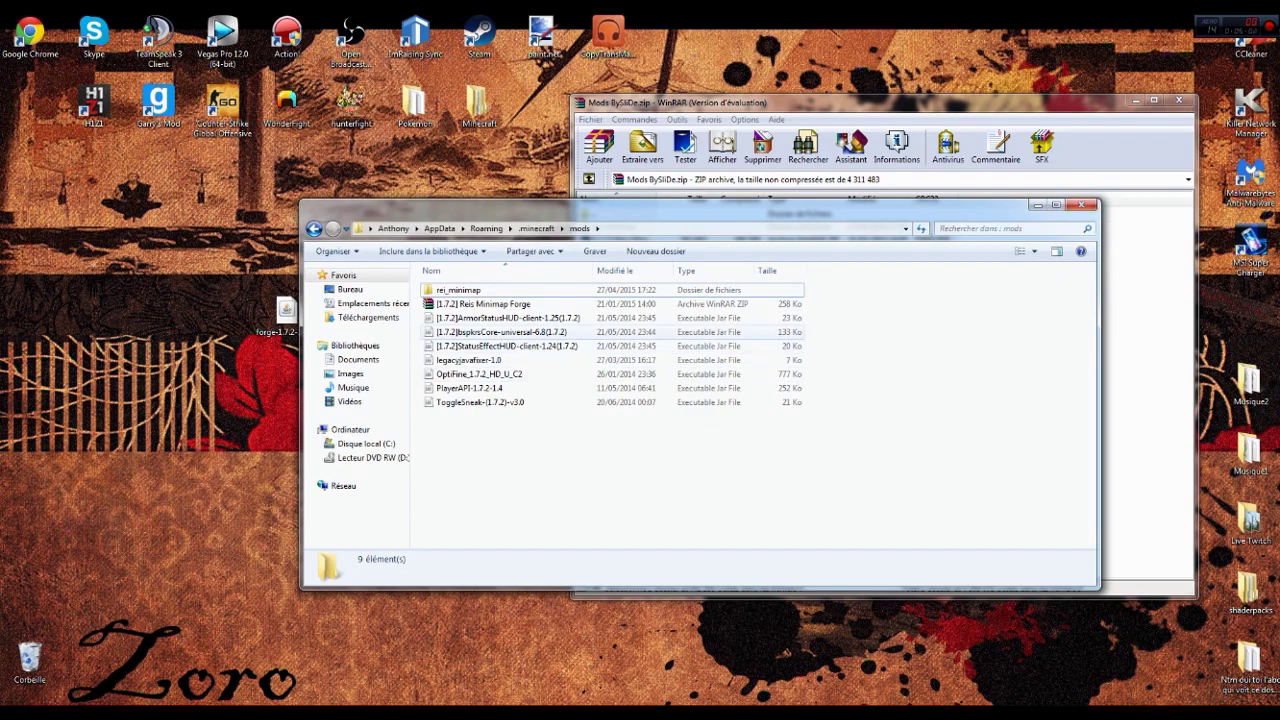
pyautogui.click(545, 332)
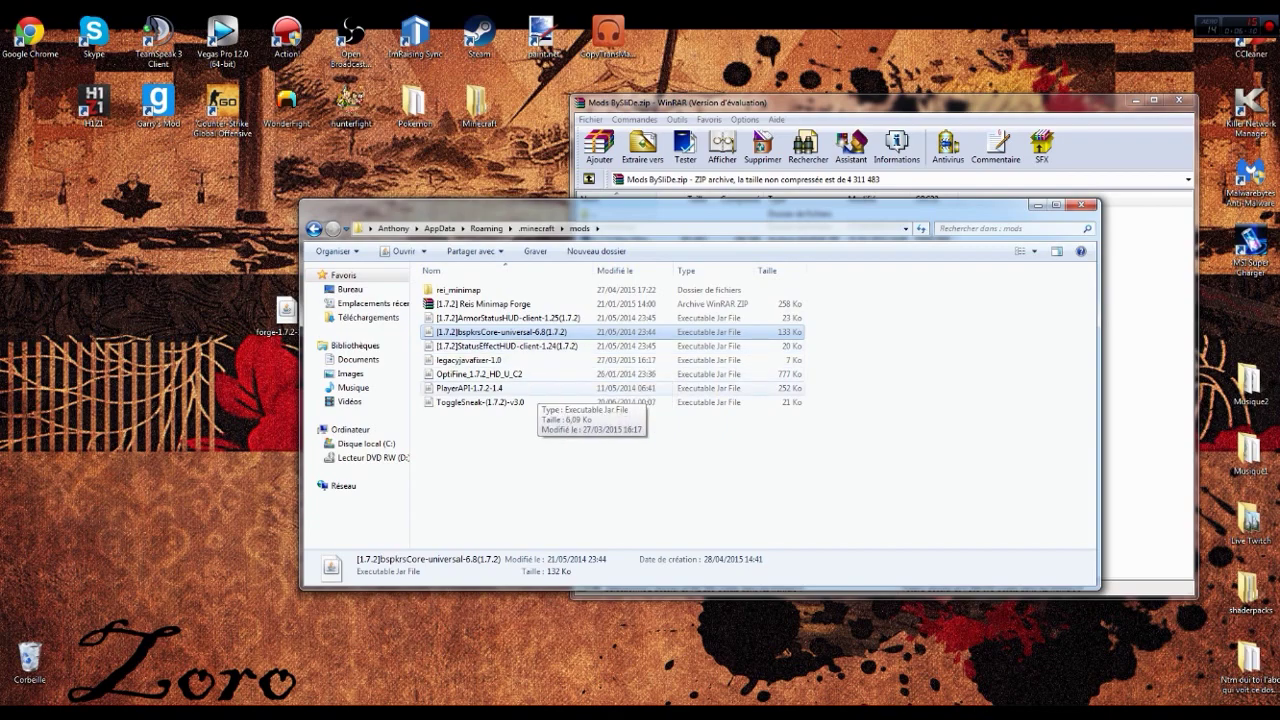
pyautogui.click(530, 388)
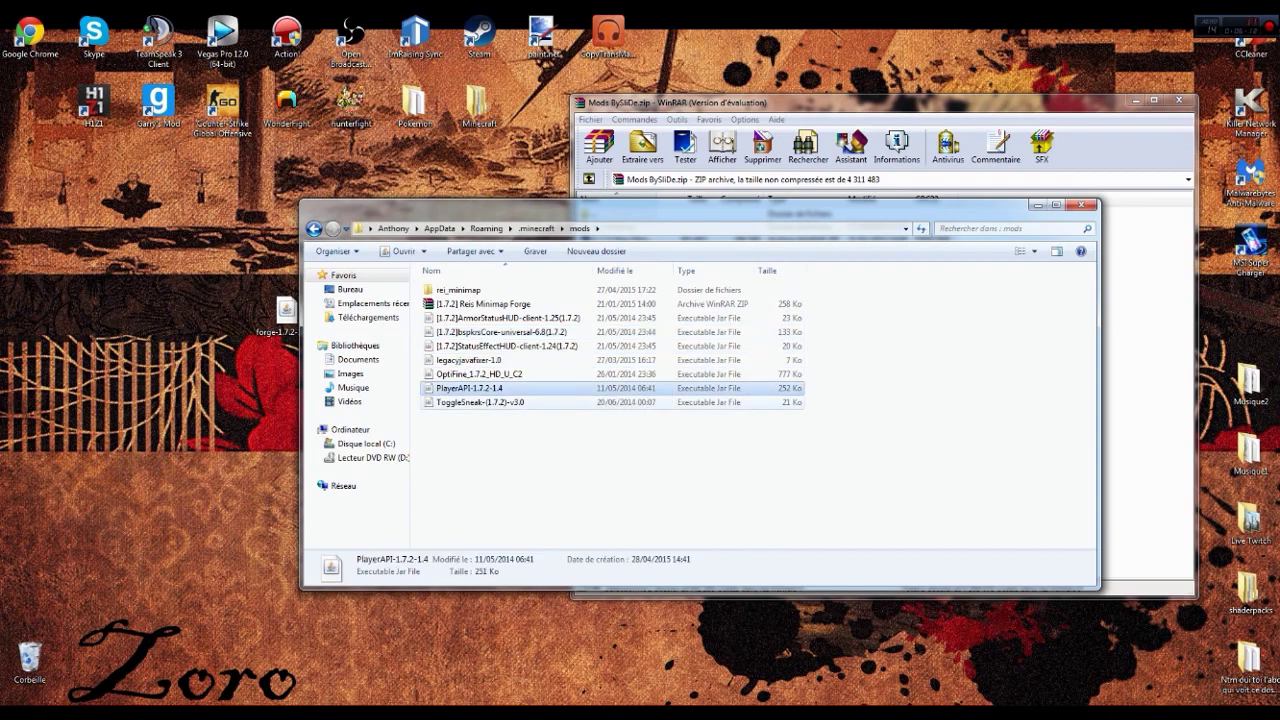
pyautogui.moveTo(996, 214); pyautogui.dragTo(953, 237)
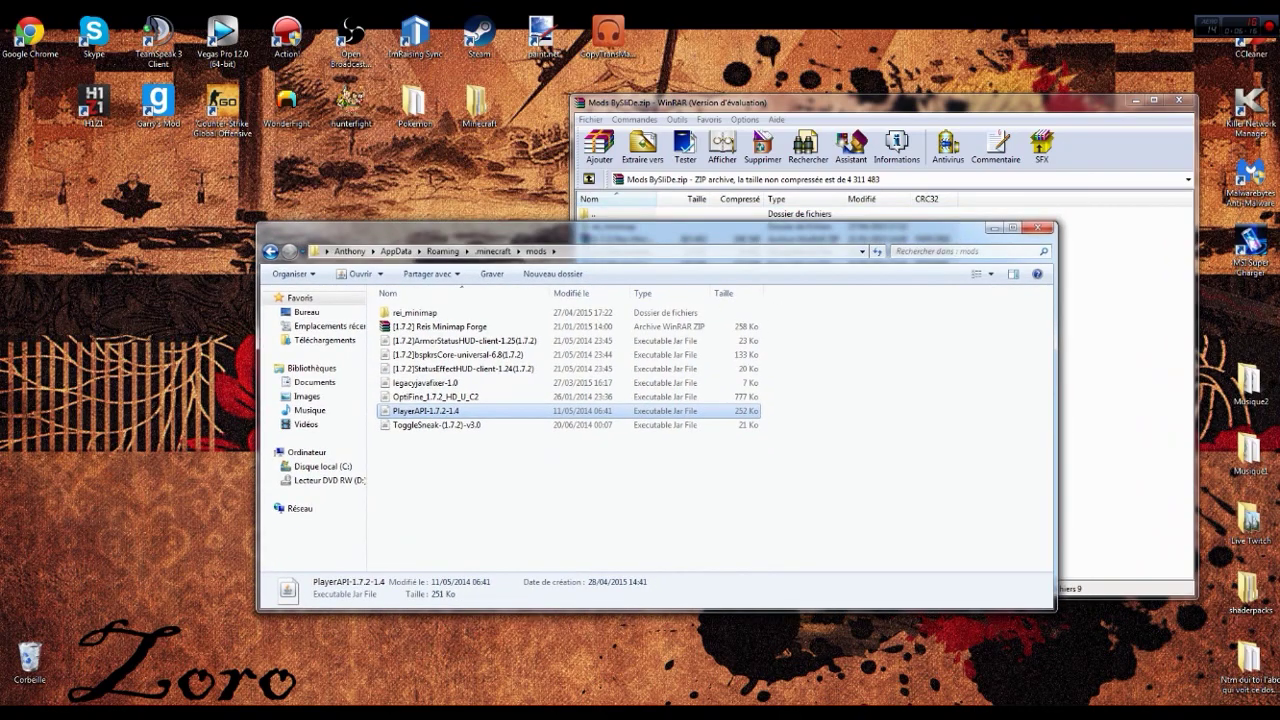
pyautogui.click(1040, 227)
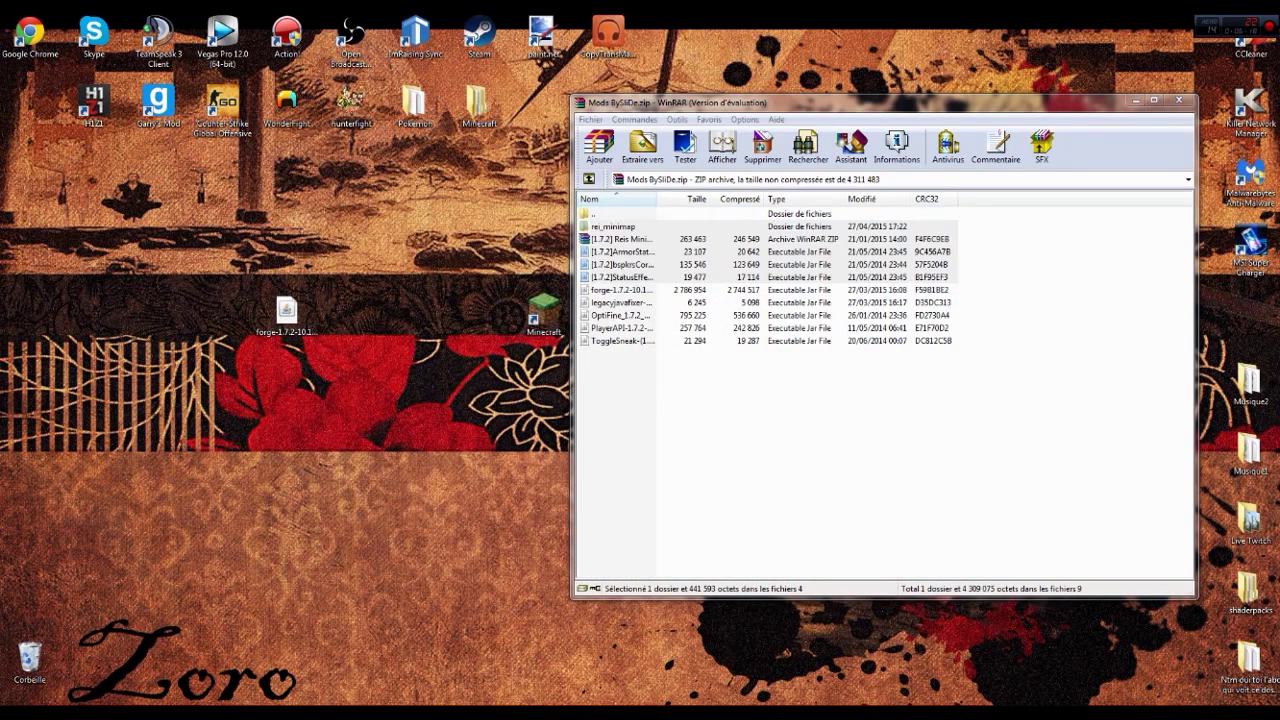
pyautogui.click(1180, 100)
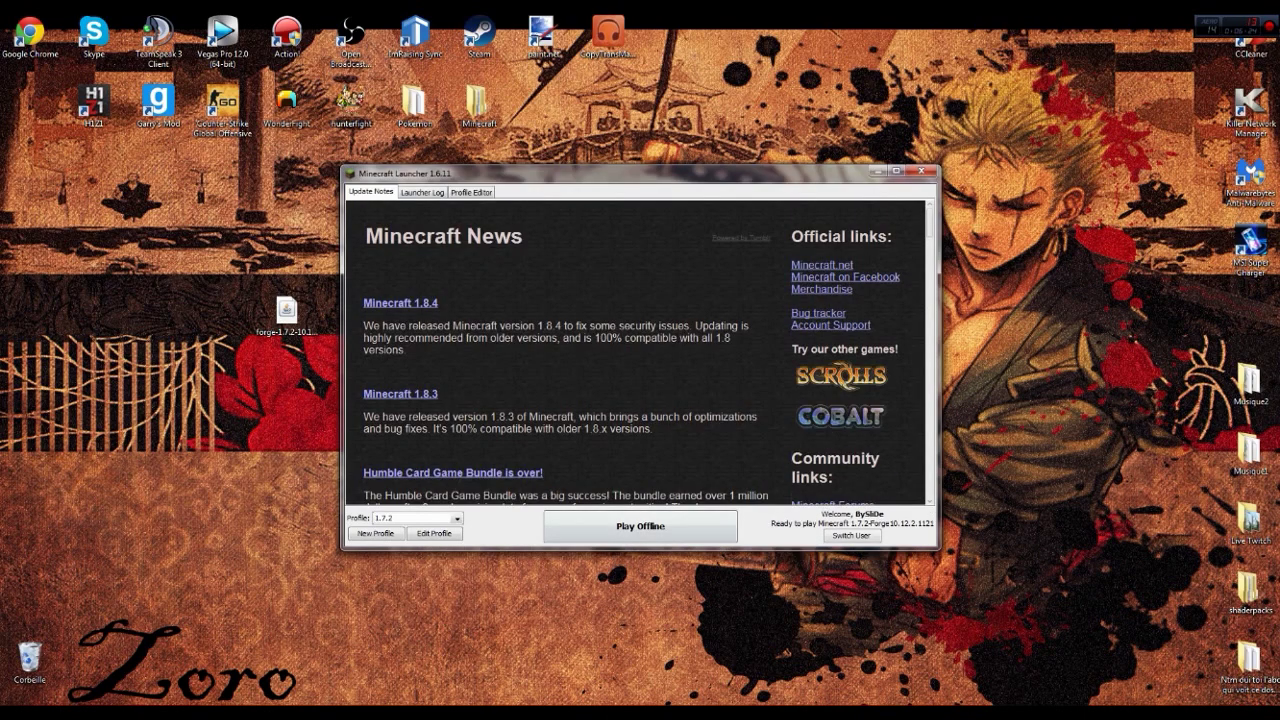
# Step: Start Minecraft offline with the 1.7.2 Forge profile and maximize the game window
pyautogui.click(640, 527)
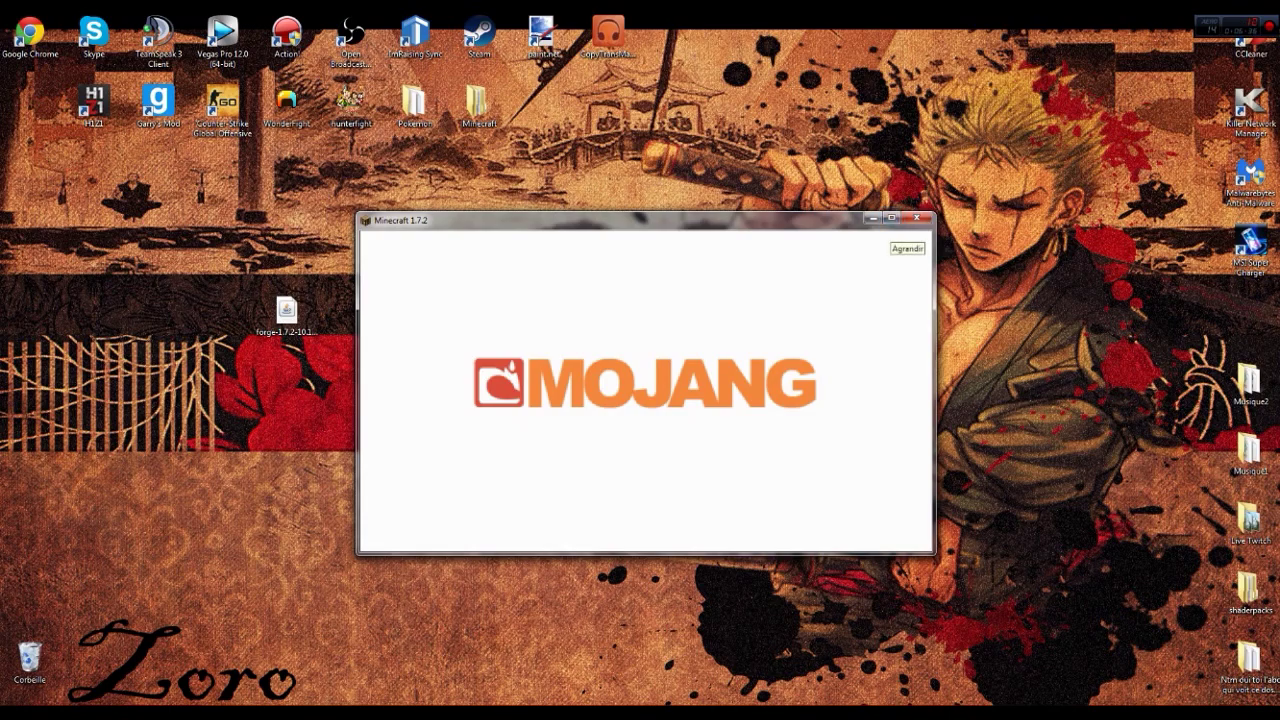
pyautogui.click(891, 218)
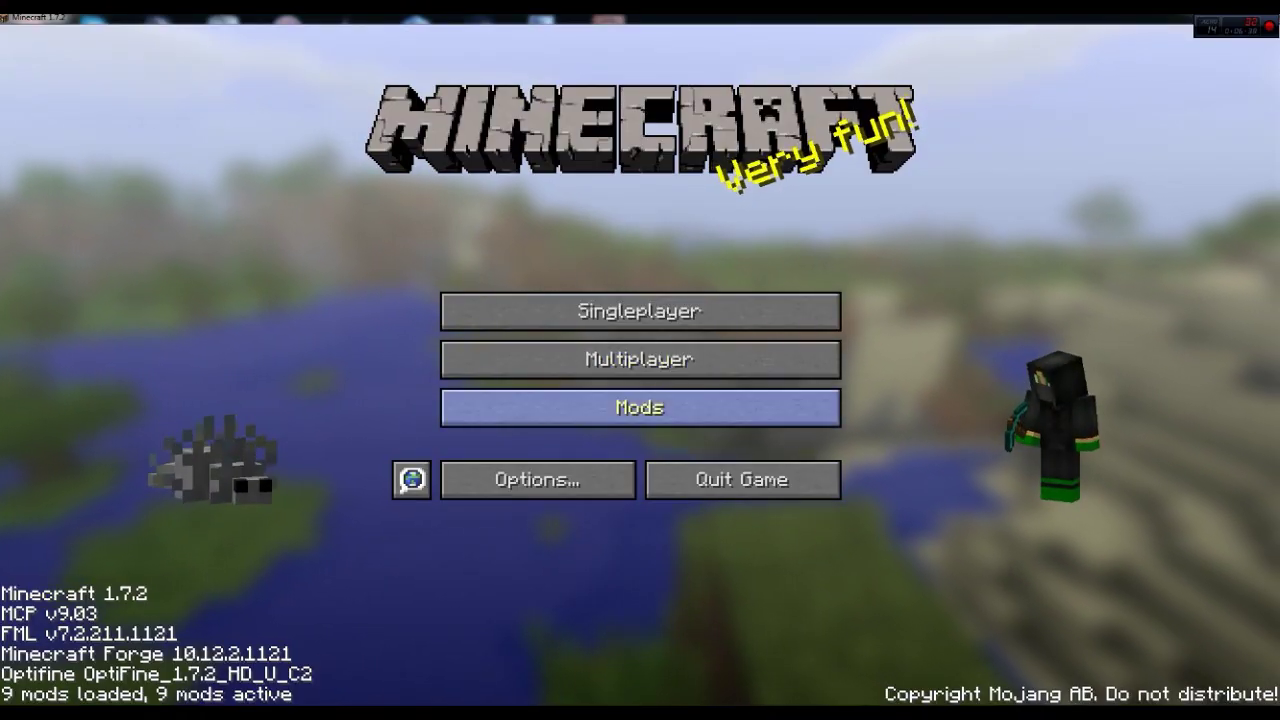
# Step: Review the loaded mods in the mod list, from Optifine down to ToggleSneak, and return to the title screen
pyautogui.click(640, 407)
pyautogui.scroll(-5, 144, 335)
pyautogui.scroll(5, 144, 335)
pyautogui.click(690, 650)
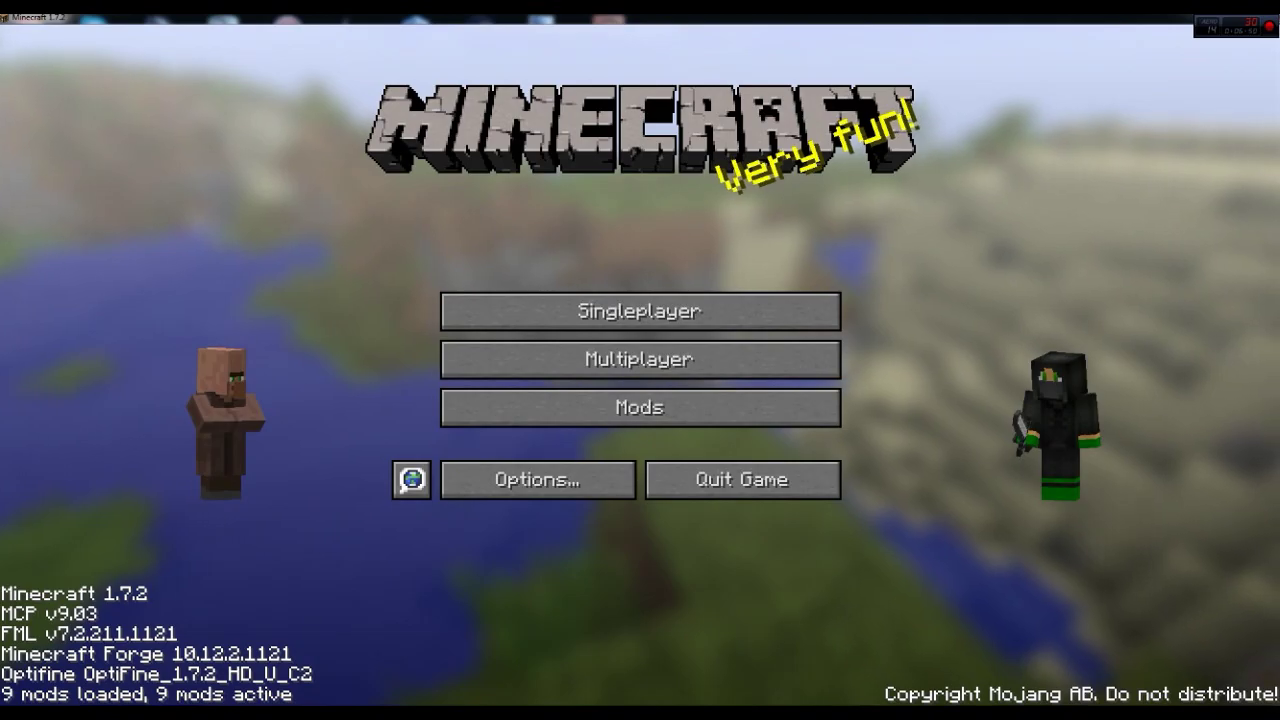
pyautogui.click(640, 407)
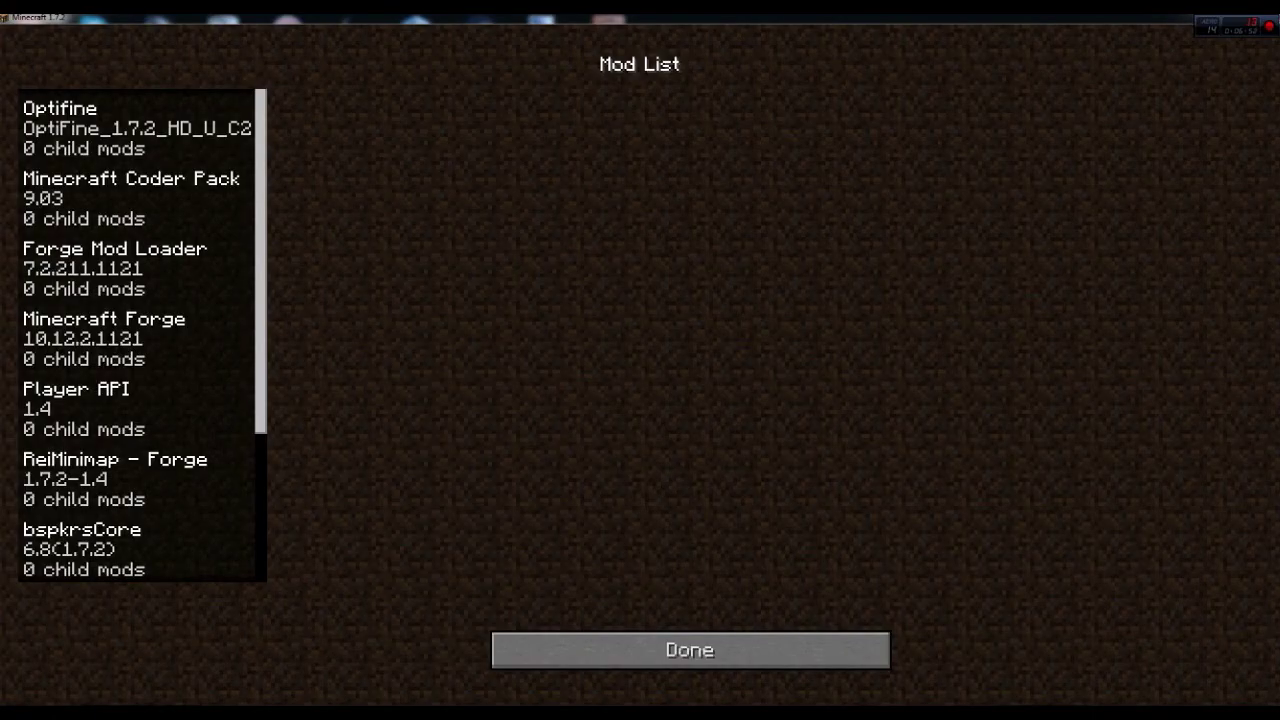
pyautogui.scroll(-5, 140, 335)
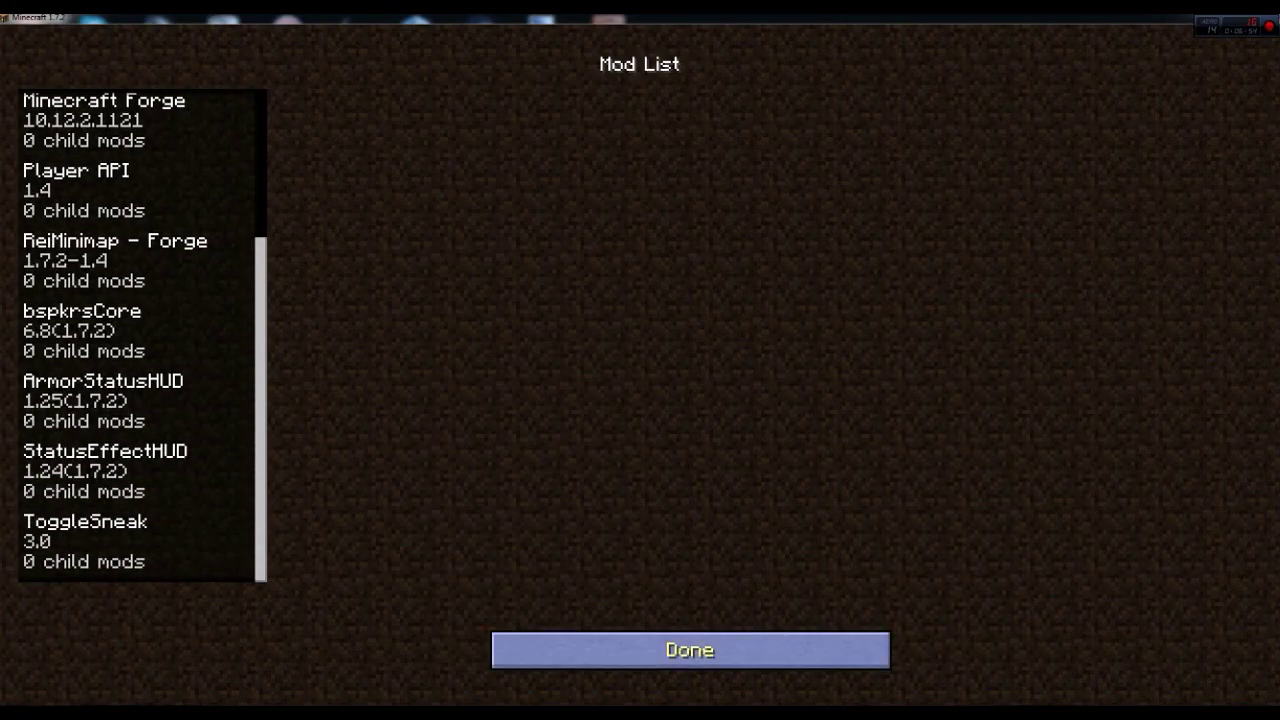
pyautogui.click(690, 650)
# Step: Join the Kohi server from the multiplayer list and look over the video settings in the game options
pyautogui.click(640, 357)
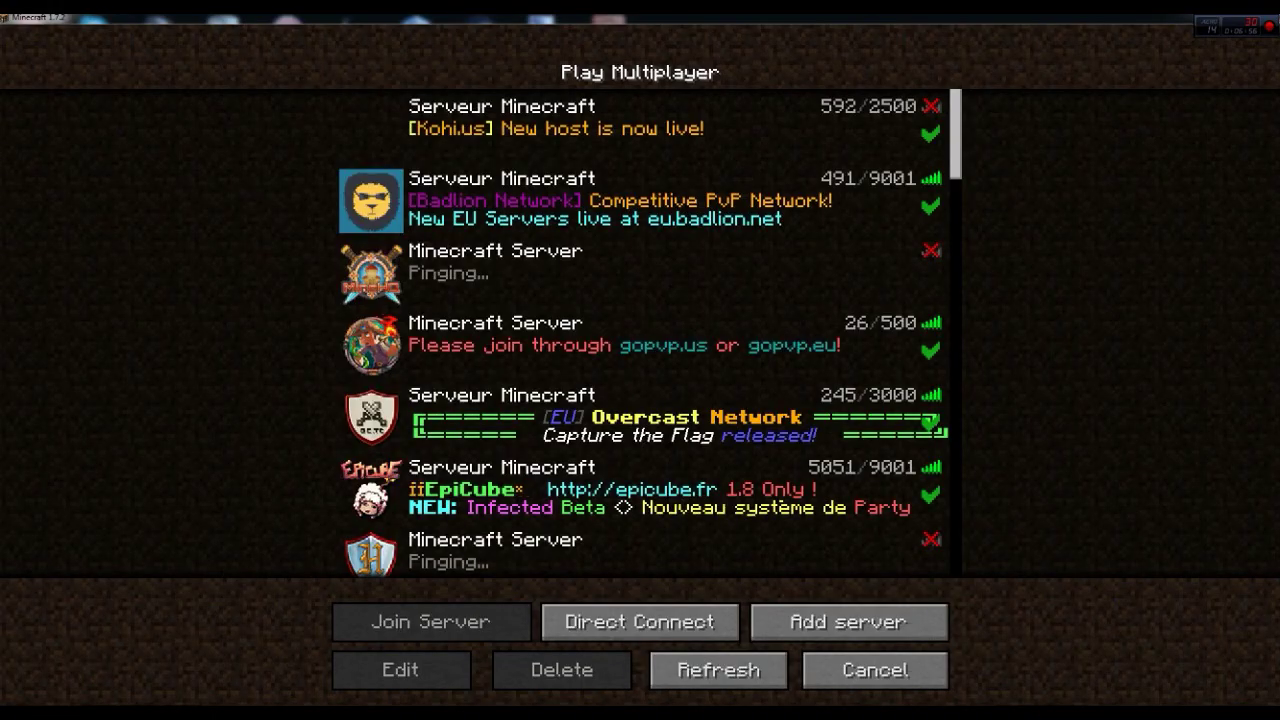
pyautogui.doubleClick(640, 130)
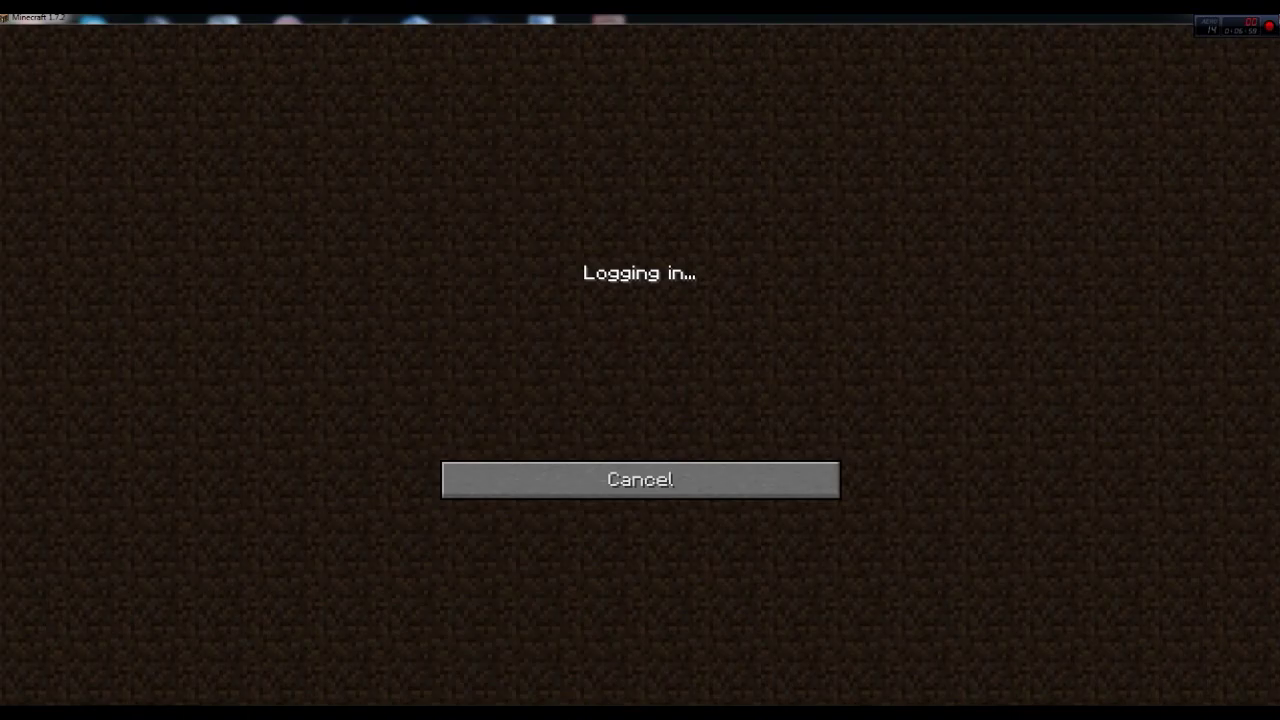
pyautogui.press('Escape')
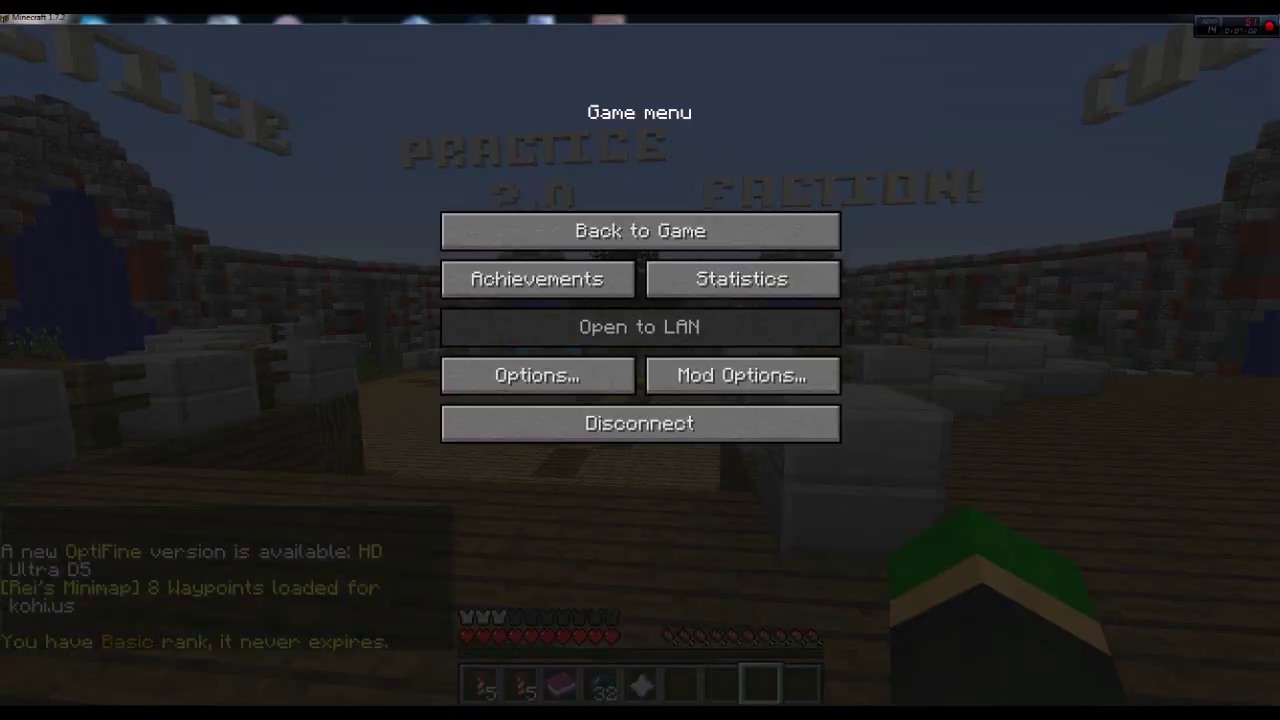
pyautogui.click(500, 374)
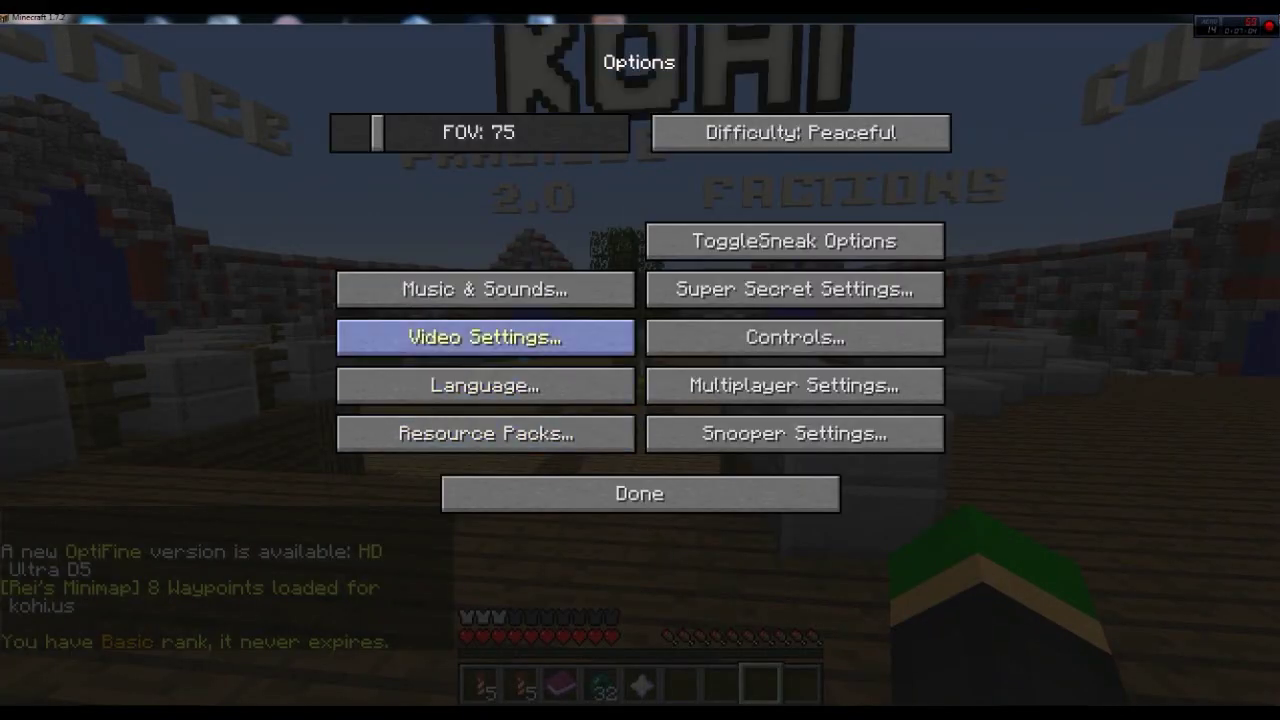
pyautogui.click(485, 337)
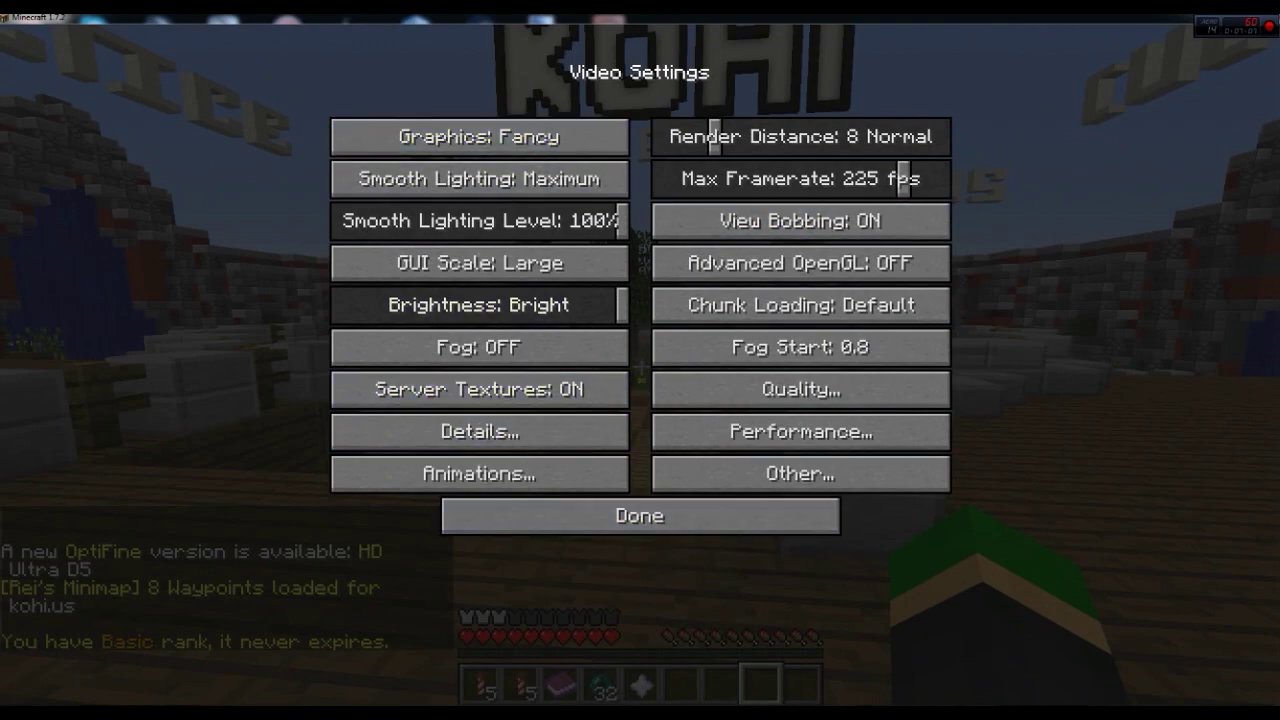
pyautogui.click(622, 516)
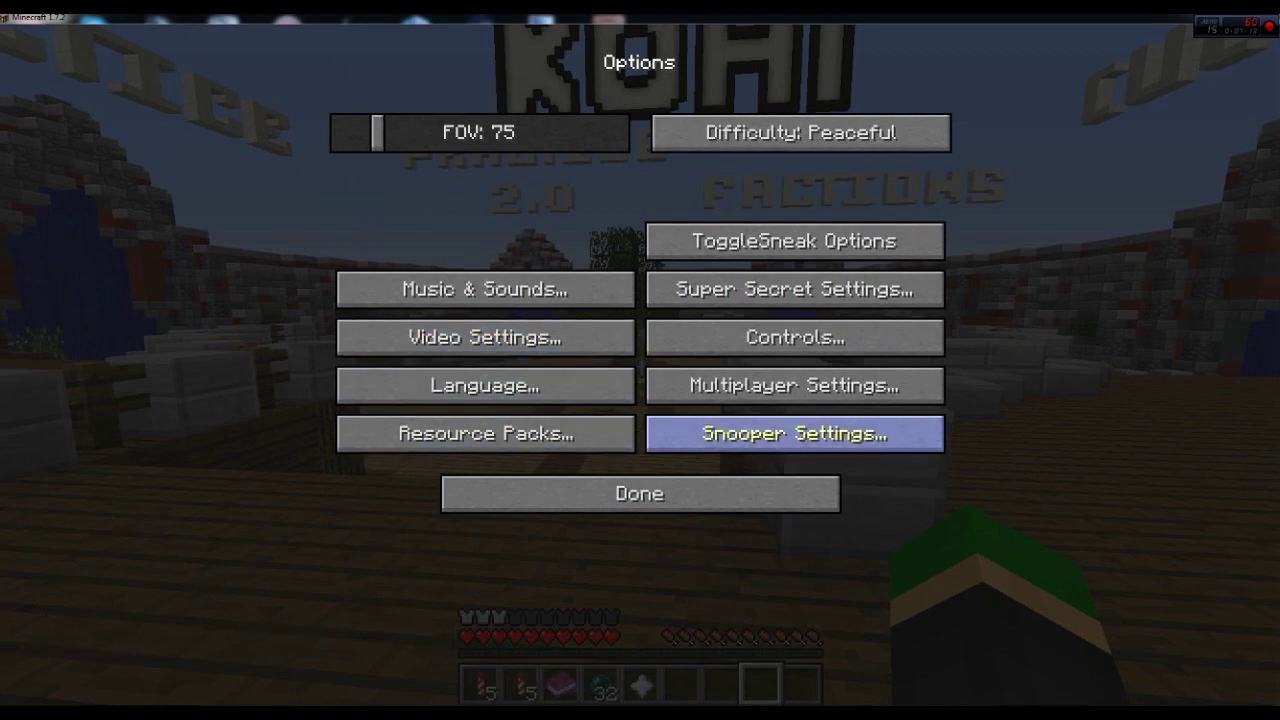
# Step: Set Show status on HUD to true in the ToggleSneak settings, return to the game and briefly open the inventory
pyautogui.click(704, 238)
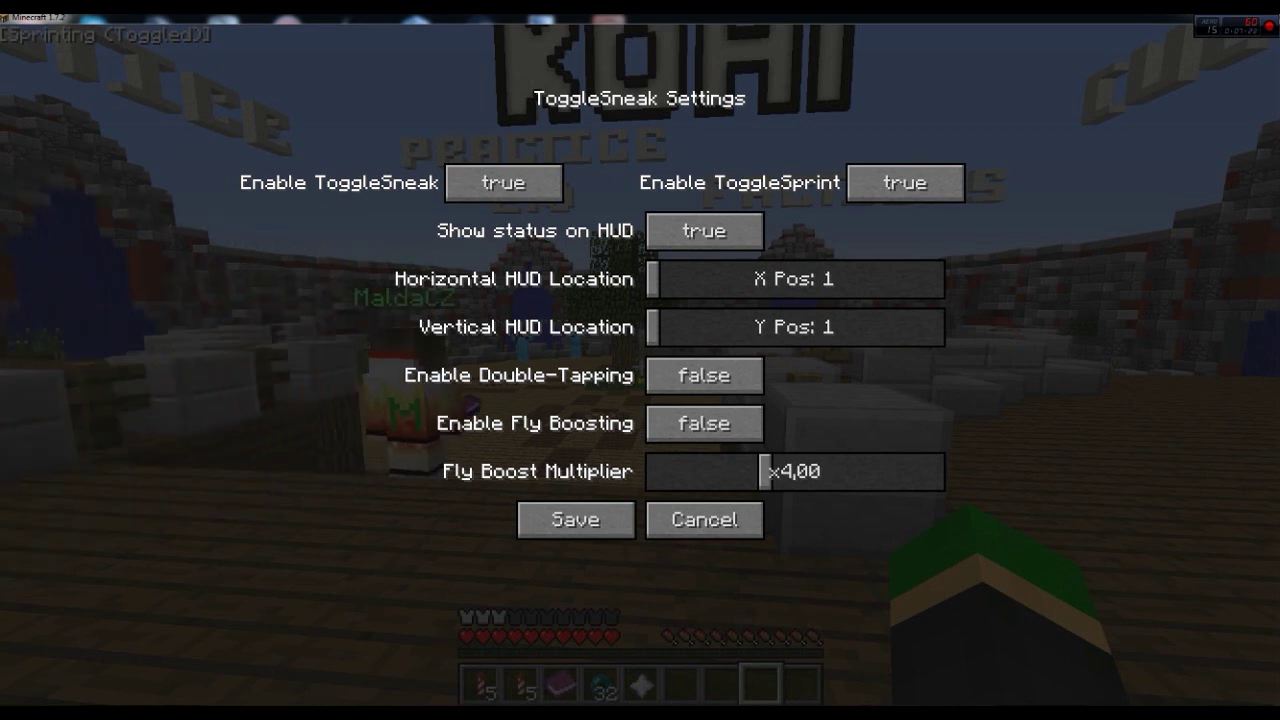
pyautogui.press('Escape')
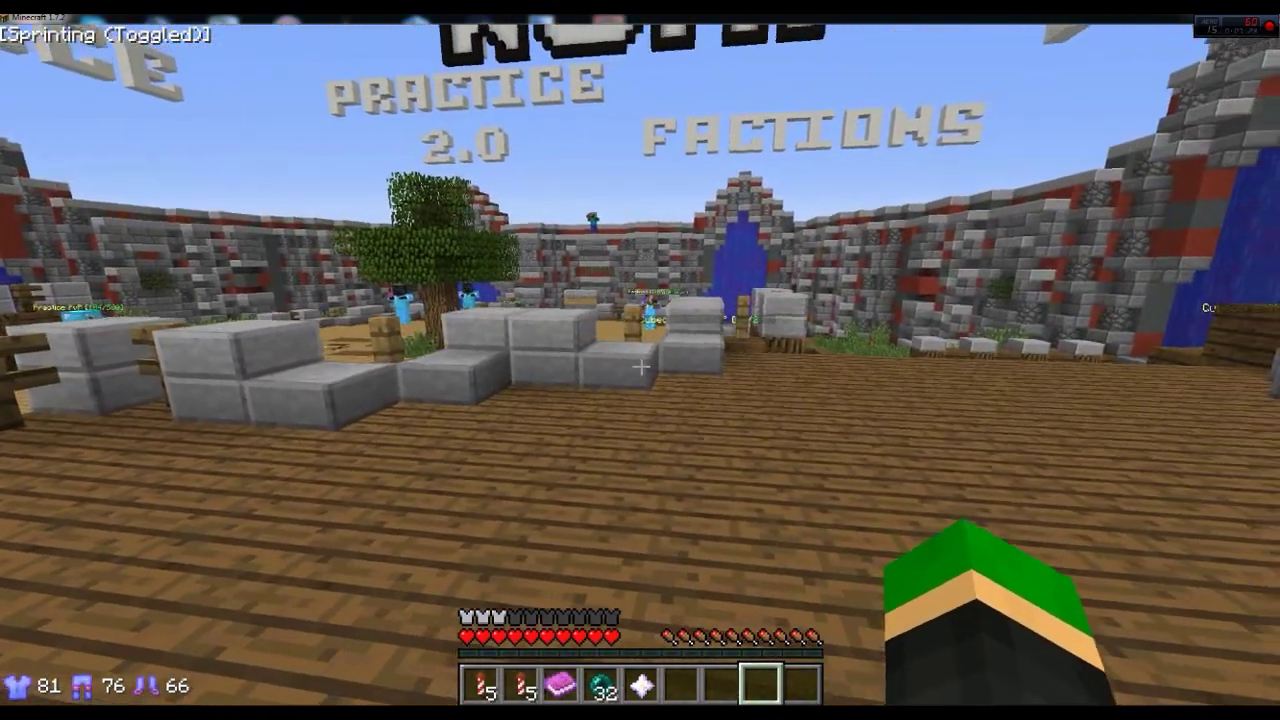
pyautogui.press('e')
pyautogui.press('e')
# Step: Set Show status on HUD to false in the ToggleSneak settings and view the character in third person
pyautogui.press('Escape')
pyautogui.click(537, 375)
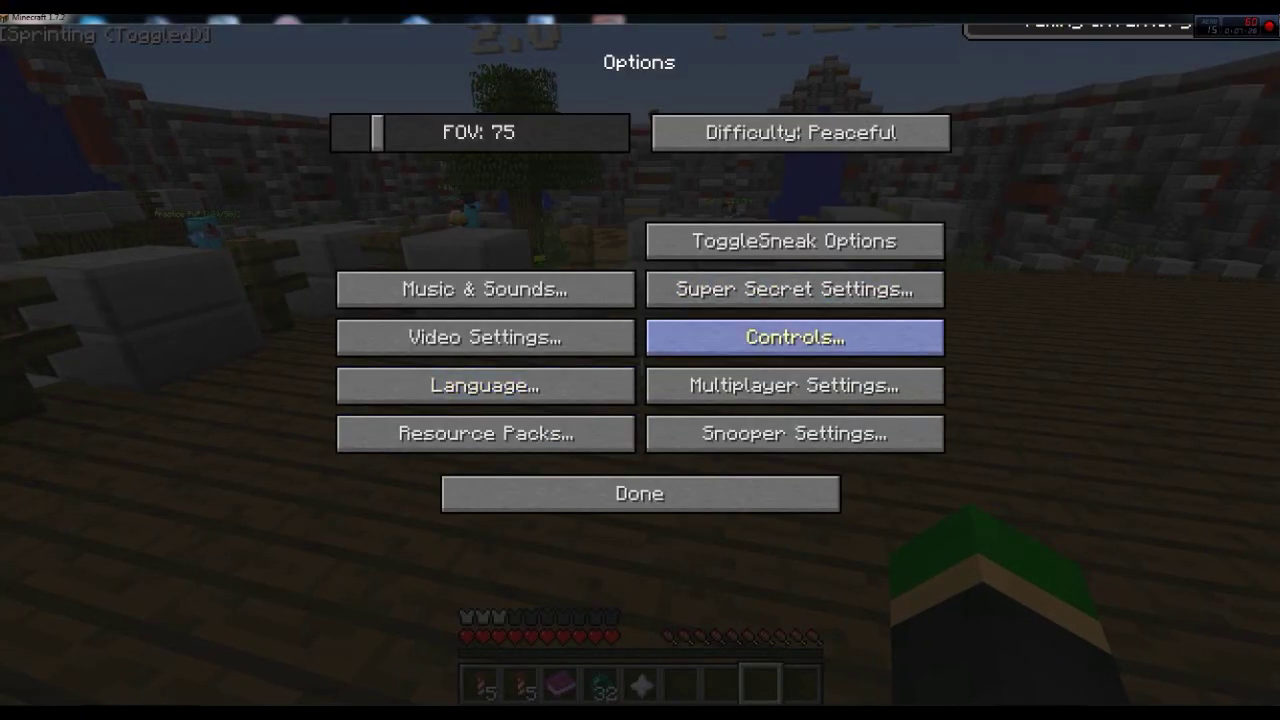
pyautogui.click(704, 238)
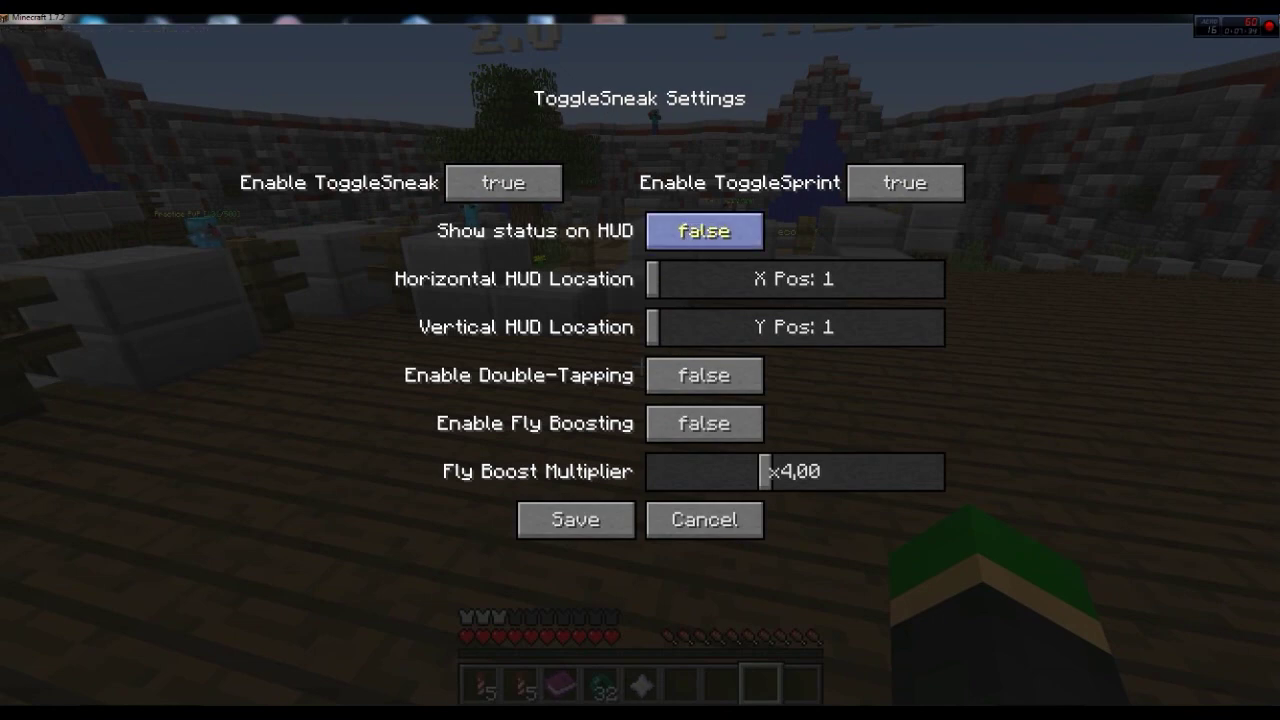
pyautogui.press('Escape')
pyautogui.press('F5')
pyautogui.press('F5')
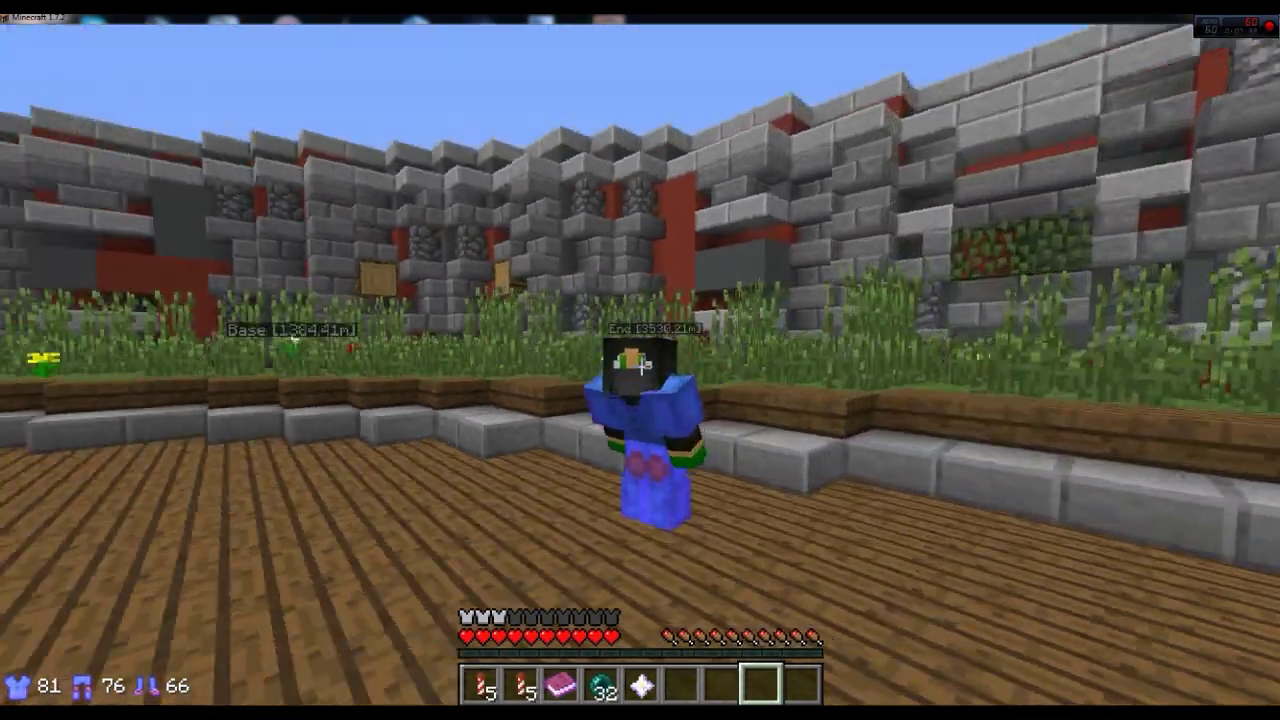